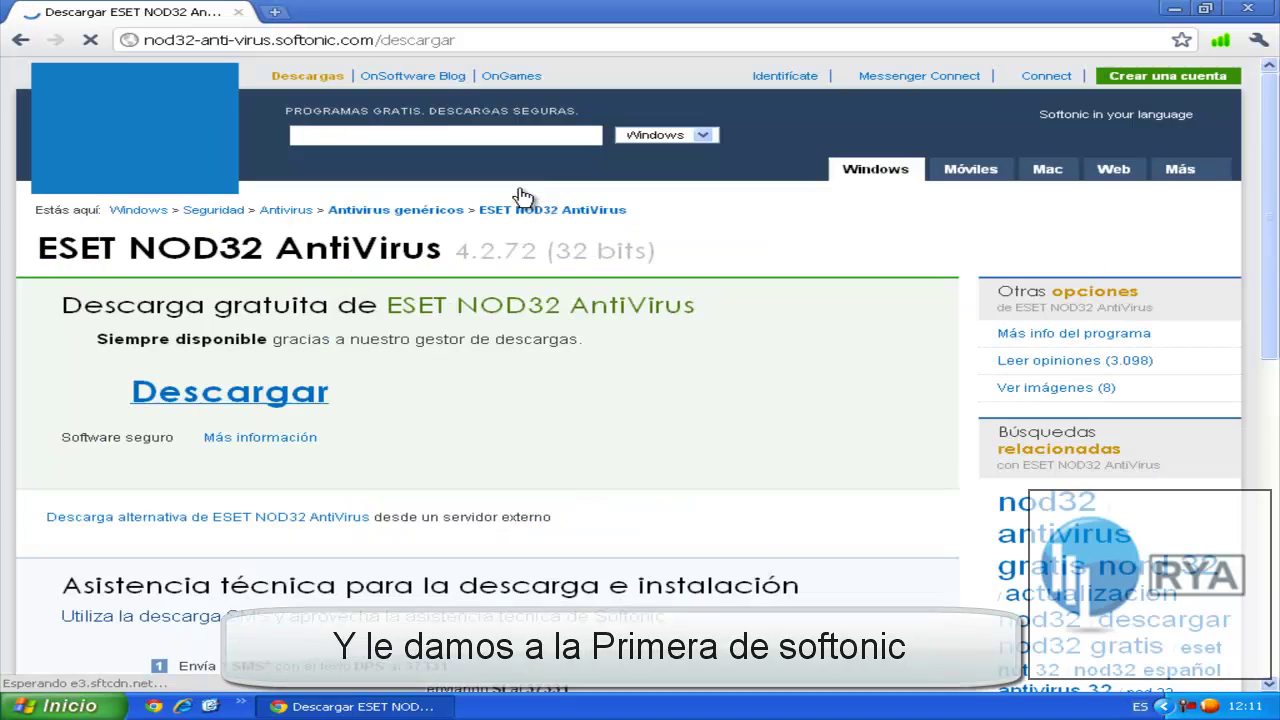
Download the ESET NOD32 AntiVirus installer from Softonic, keep the file and run it, then close the browser
{"action": "left_click", "coordinate": [292, 400]}
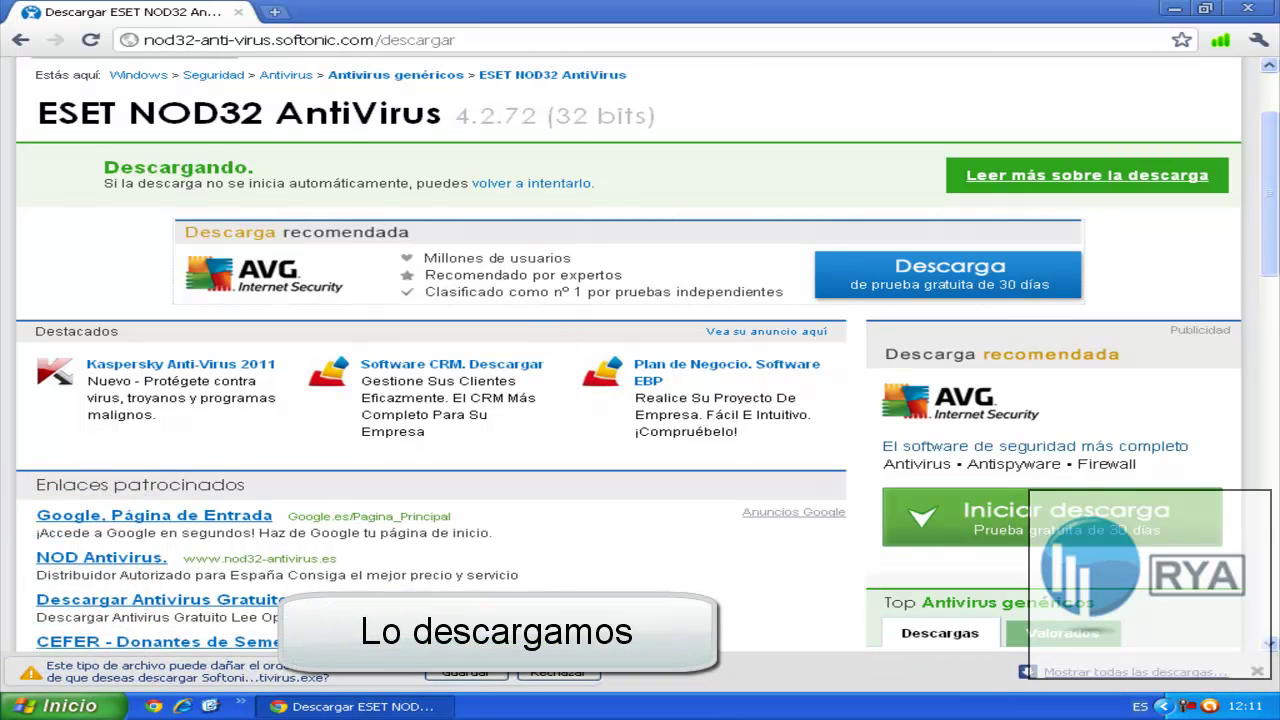
{"action": "left_click", "coordinate": [464, 678]}
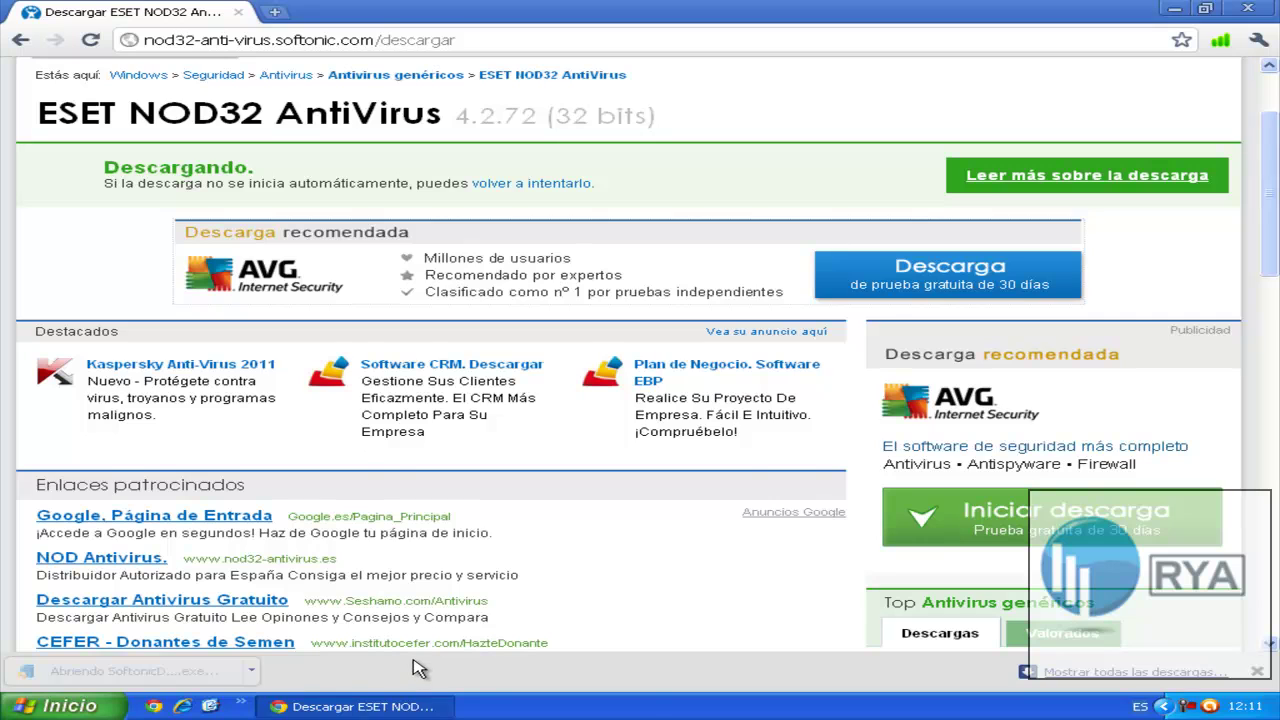
{"action": "left_click", "coordinate": [709, 366]}
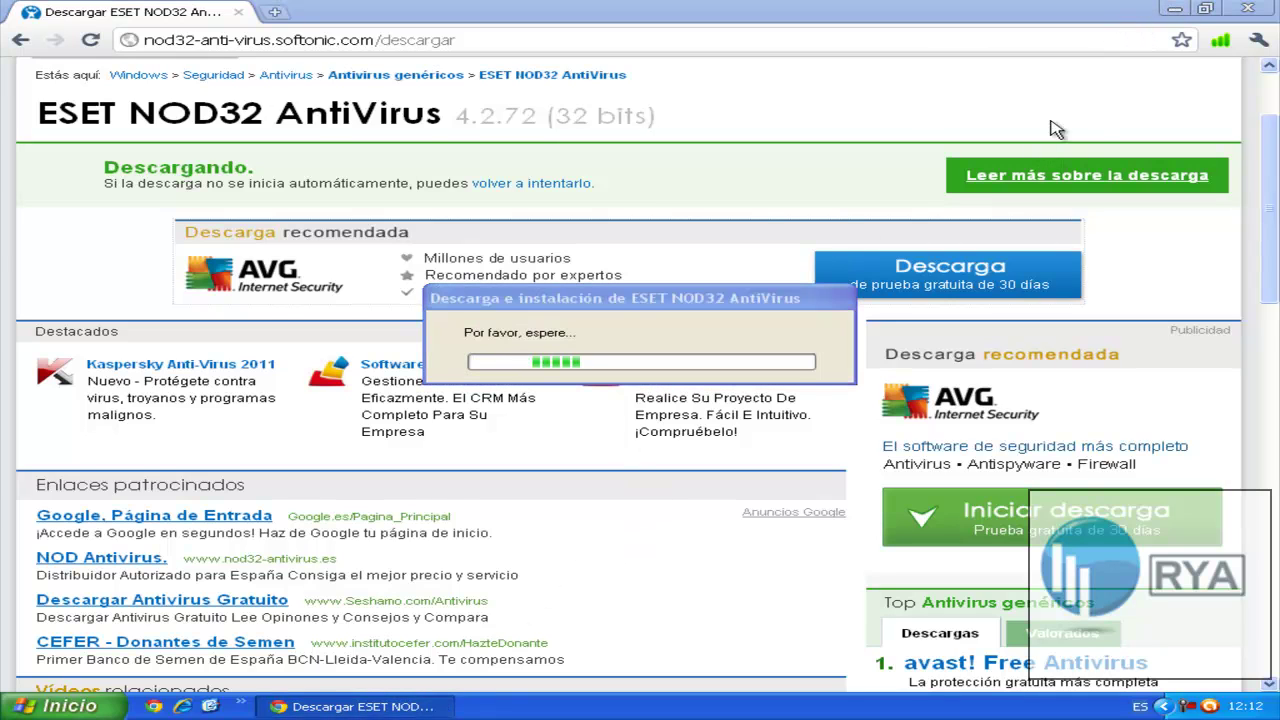
{"action": "left_click", "coordinate": [1268, 10]}
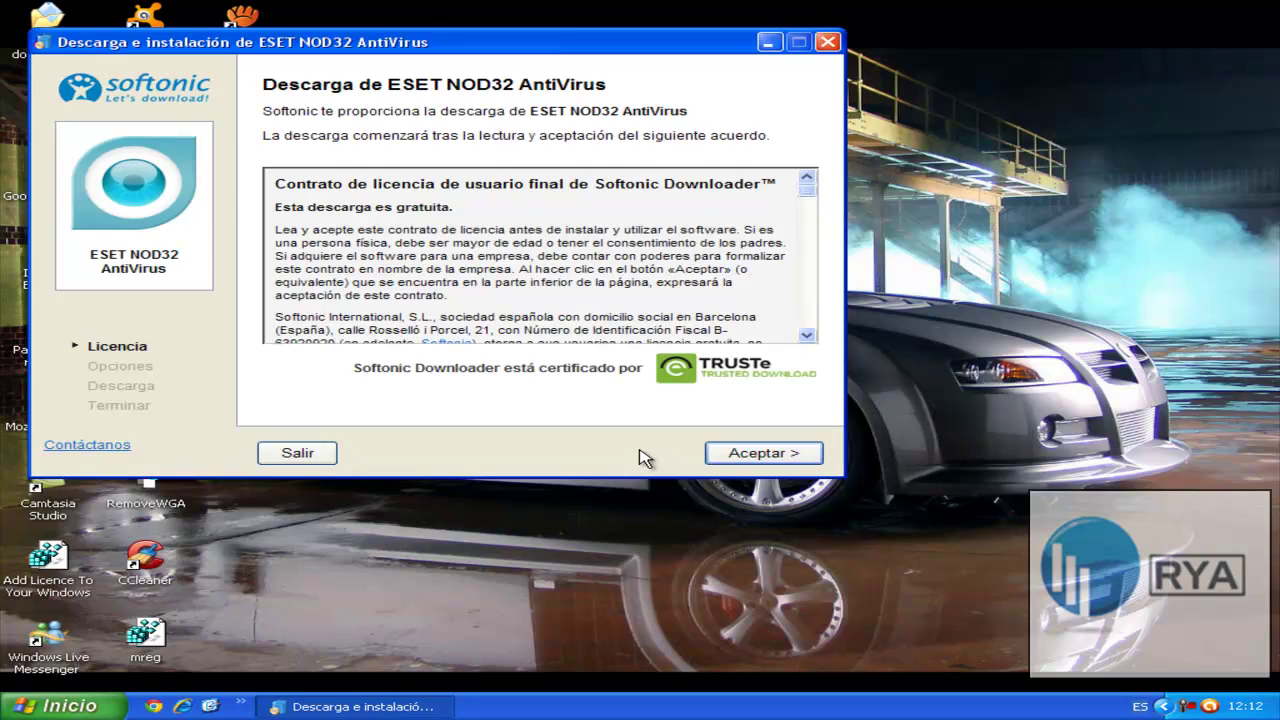
Accept the Softonic Downloader licence and continue without the Babylon toolbar
{"action": "left_click", "coordinate": [762, 455]}
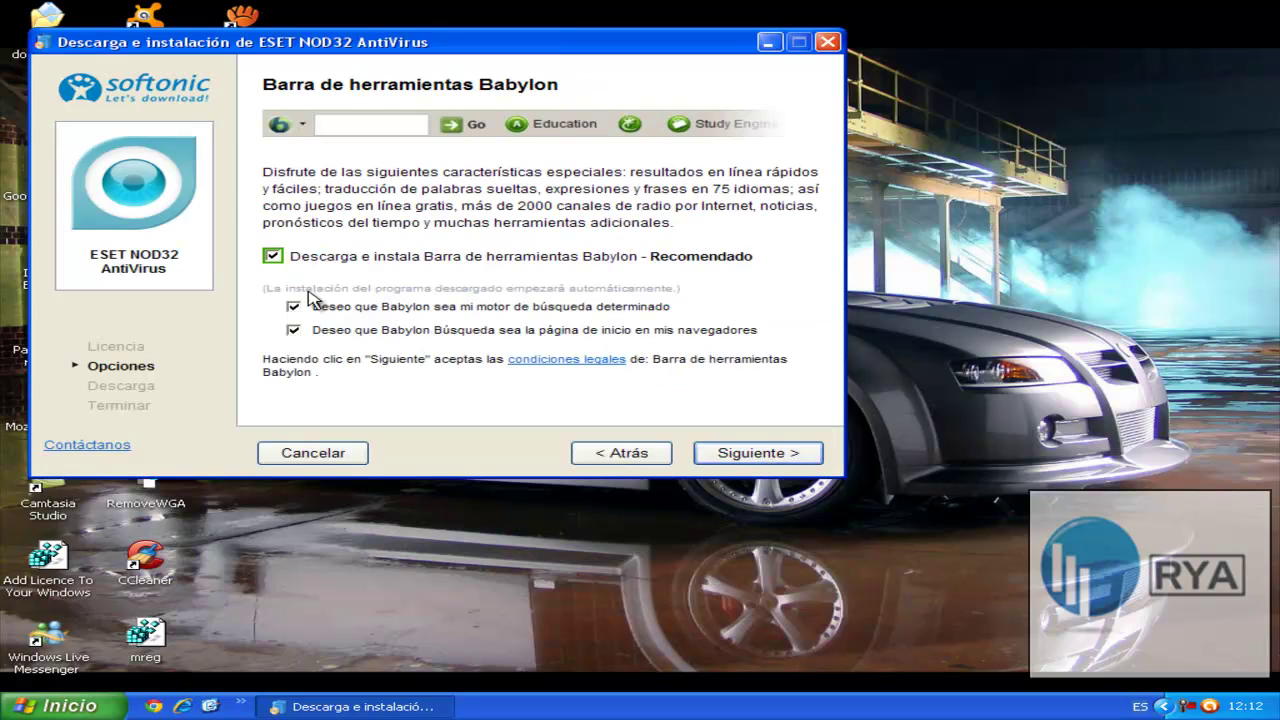
{"action": "left_click", "coordinate": [270, 256]}
{"action": "left_click", "coordinate": [752, 452]}
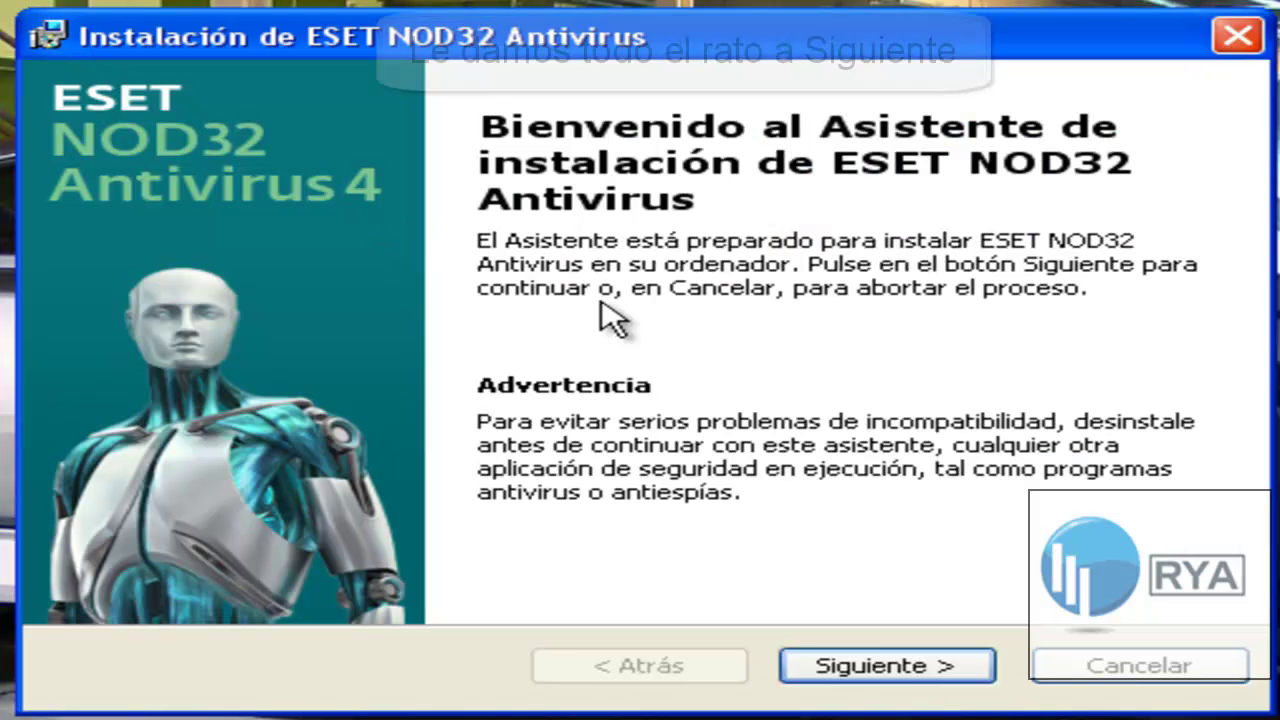
Accept the ESET licence agreement and continue with the Típica installation mode and ThreatSense.Net early warning enabled
{"action": "left_click", "coordinate": [890, 668]}
{"action": "left_click", "coordinate": [468, 532]}
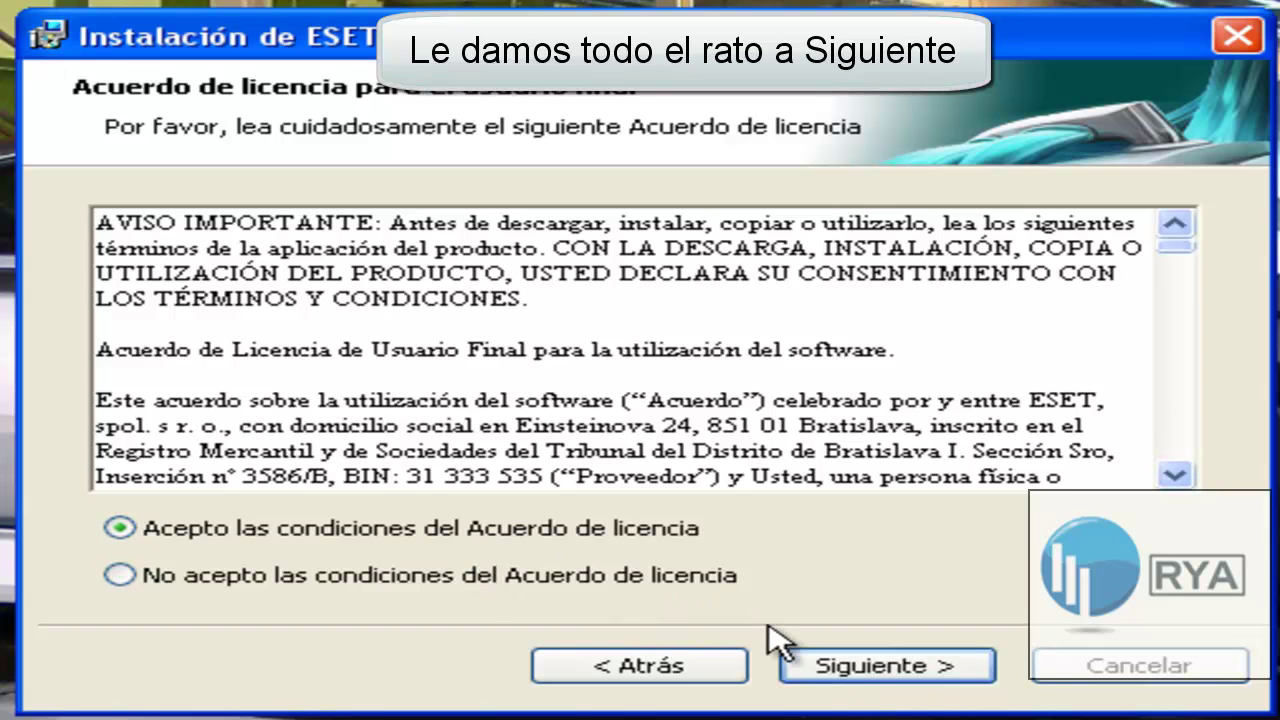
{"action": "left_click", "coordinate": [838, 668]}
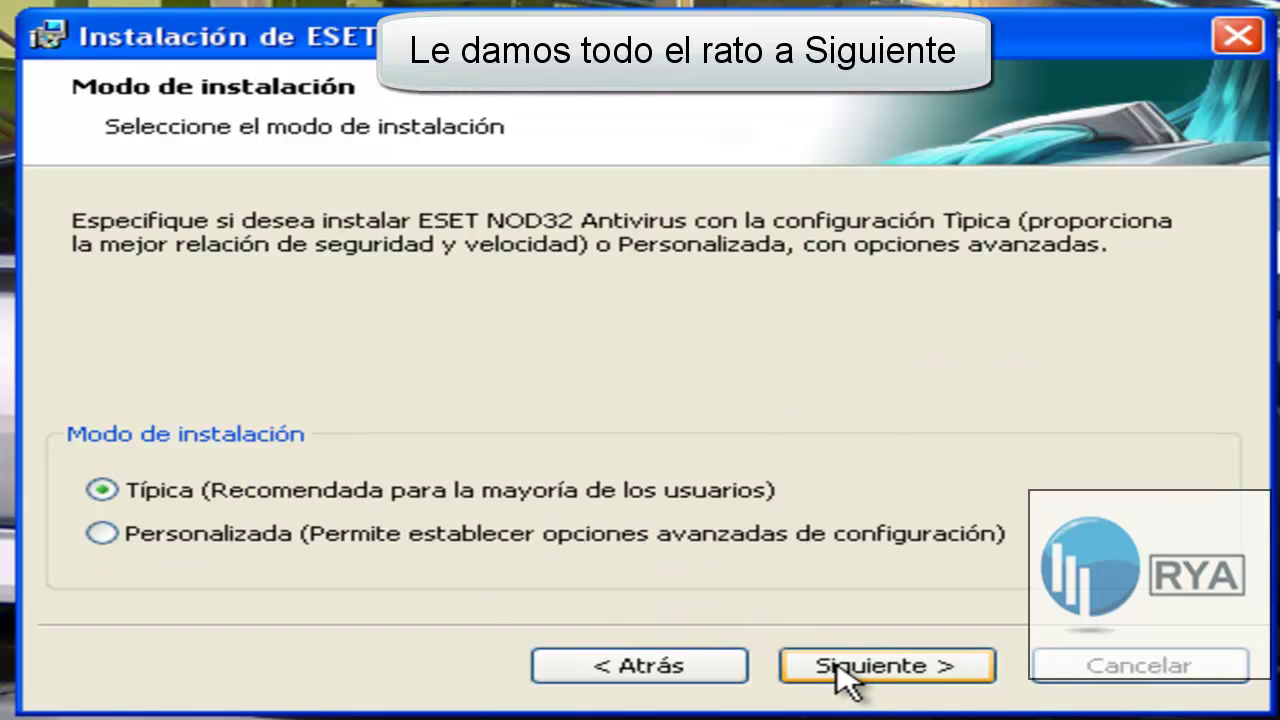
{"action": "left_click", "coordinate": [870, 662]}
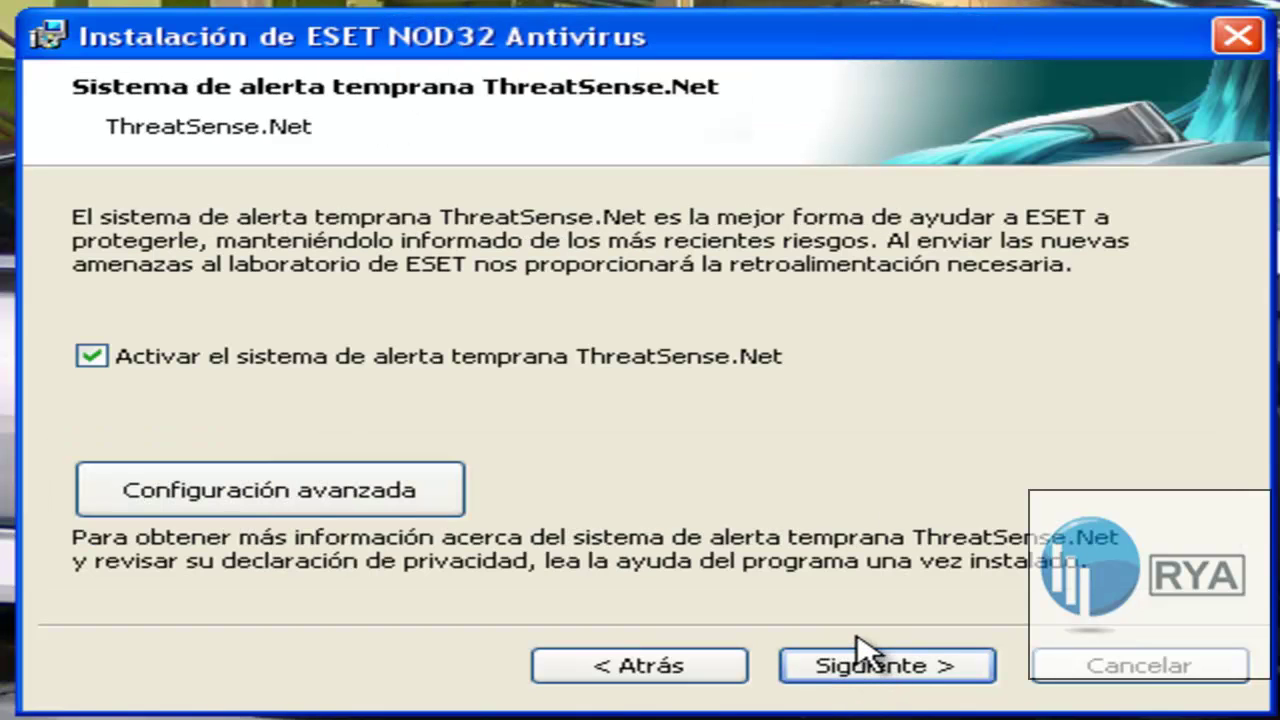
{"action": "left_click", "coordinate": [870, 668]}
Enable detection of potentially unwanted applications, then install ESET NOD32 Antivirus and finish the wizard
{"action": "left_click", "coordinate": [795, 350]}
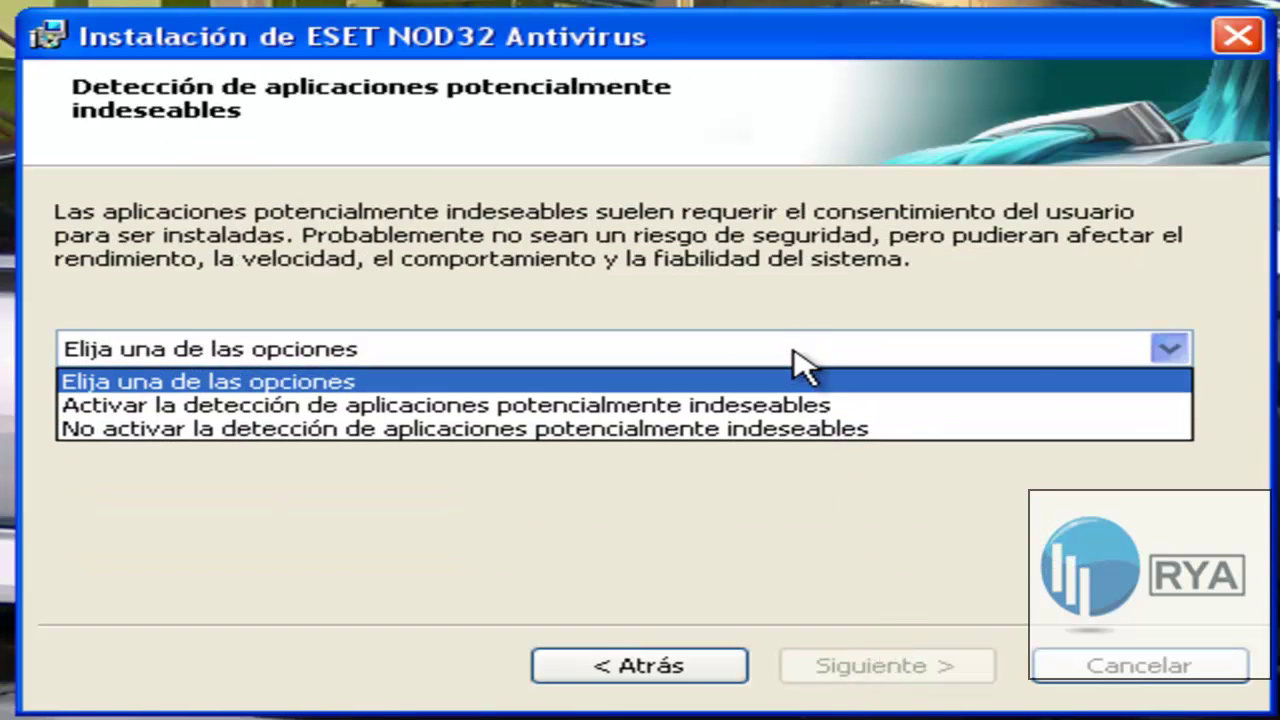
{"action": "left_click", "coordinate": [780, 408]}
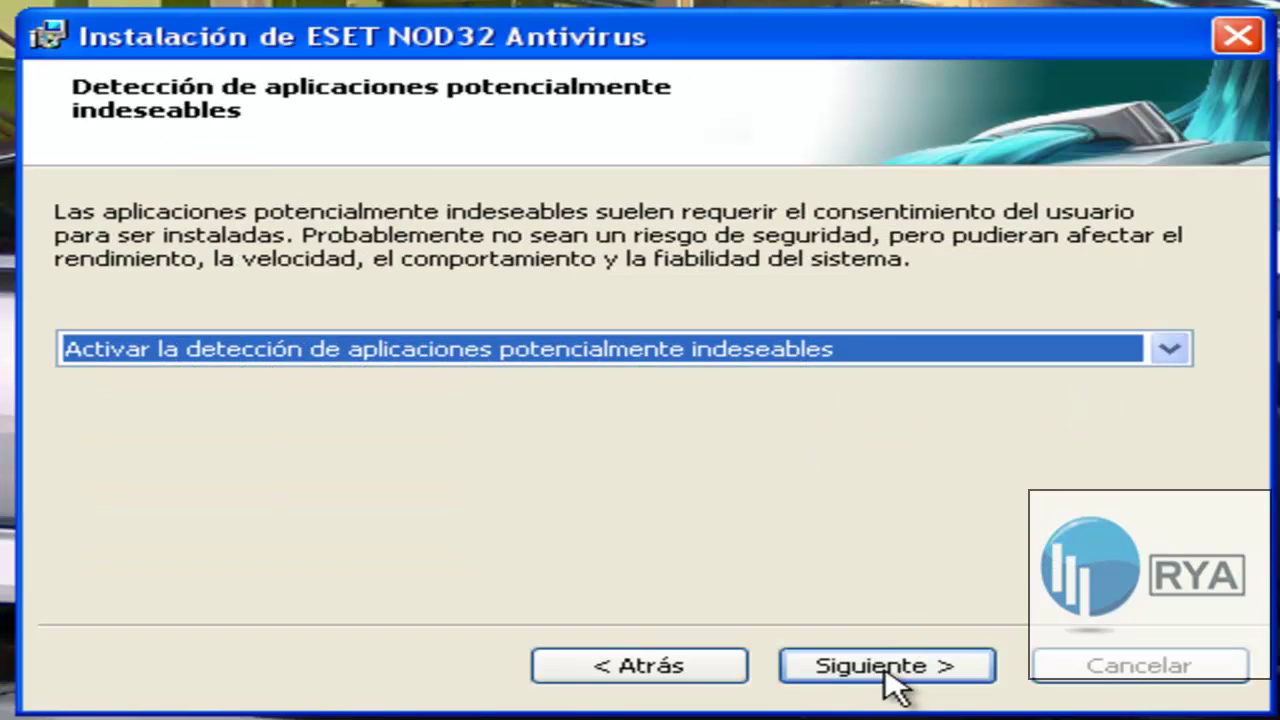
{"action": "left_click", "coordinate": [870, 676]}
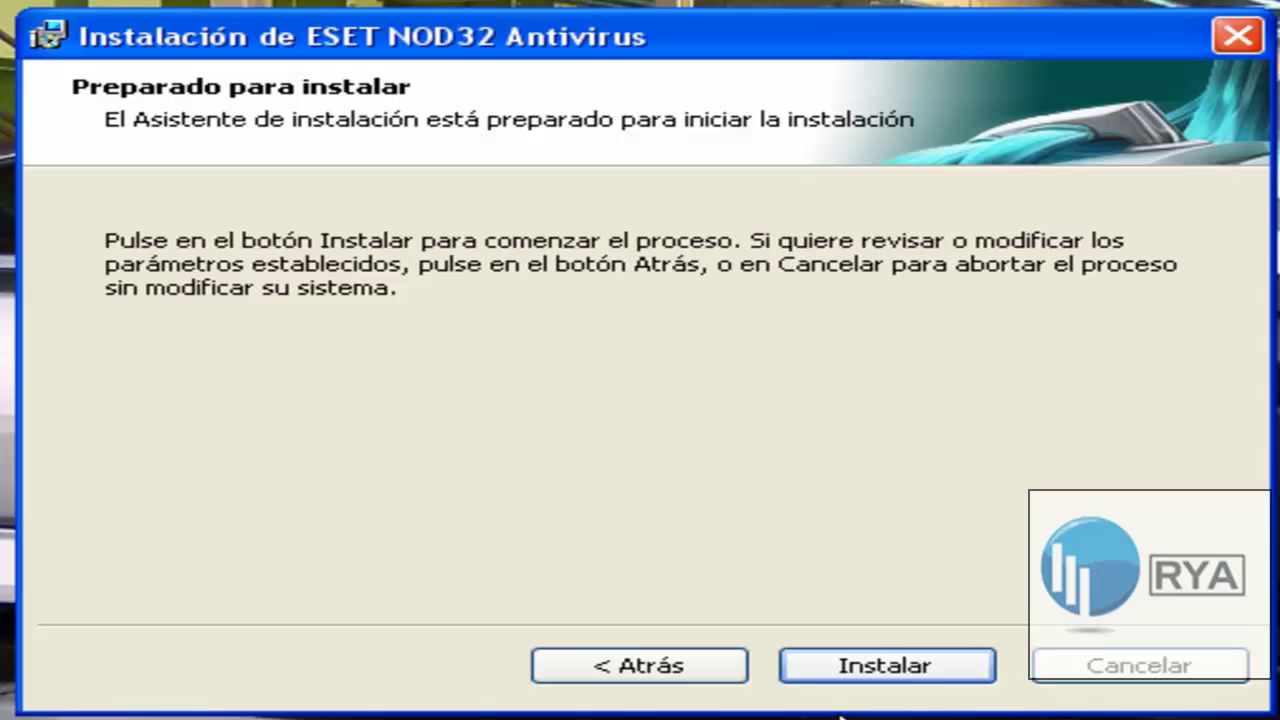
{"action": "left_click", "coordinate": [890, 676]}
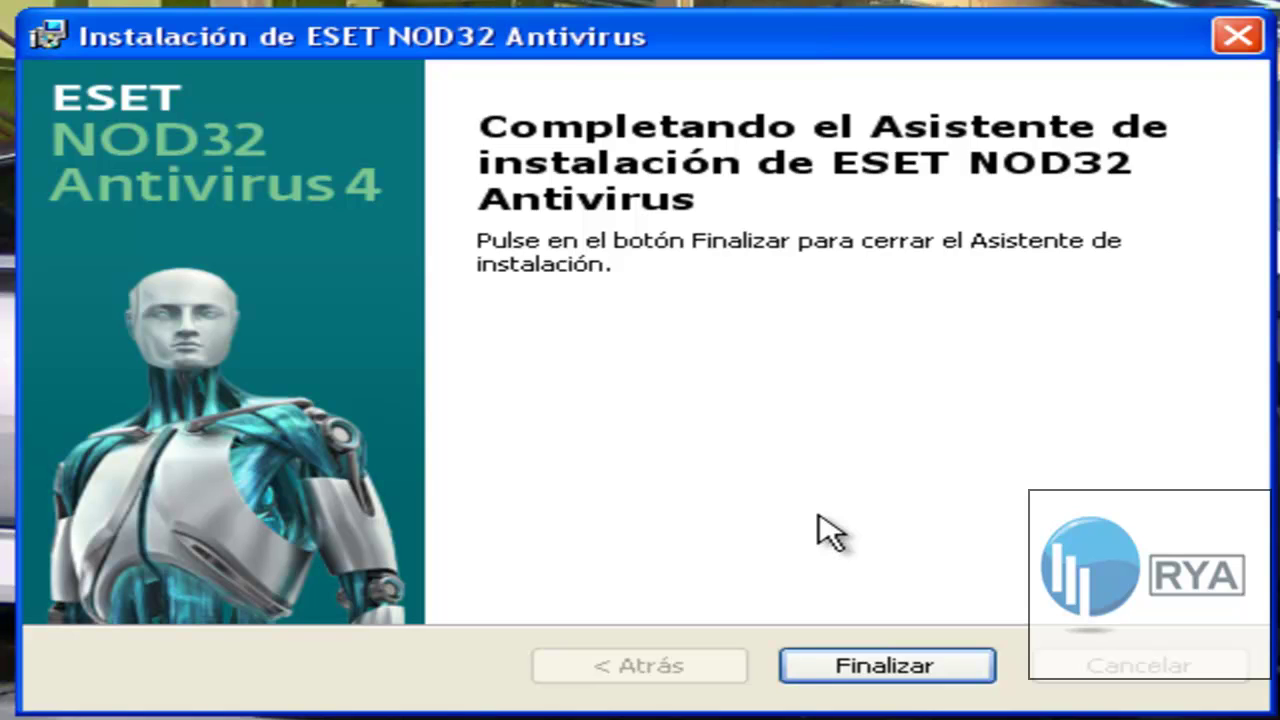
{"action": "left_click", "coordinate": [874, 668]}
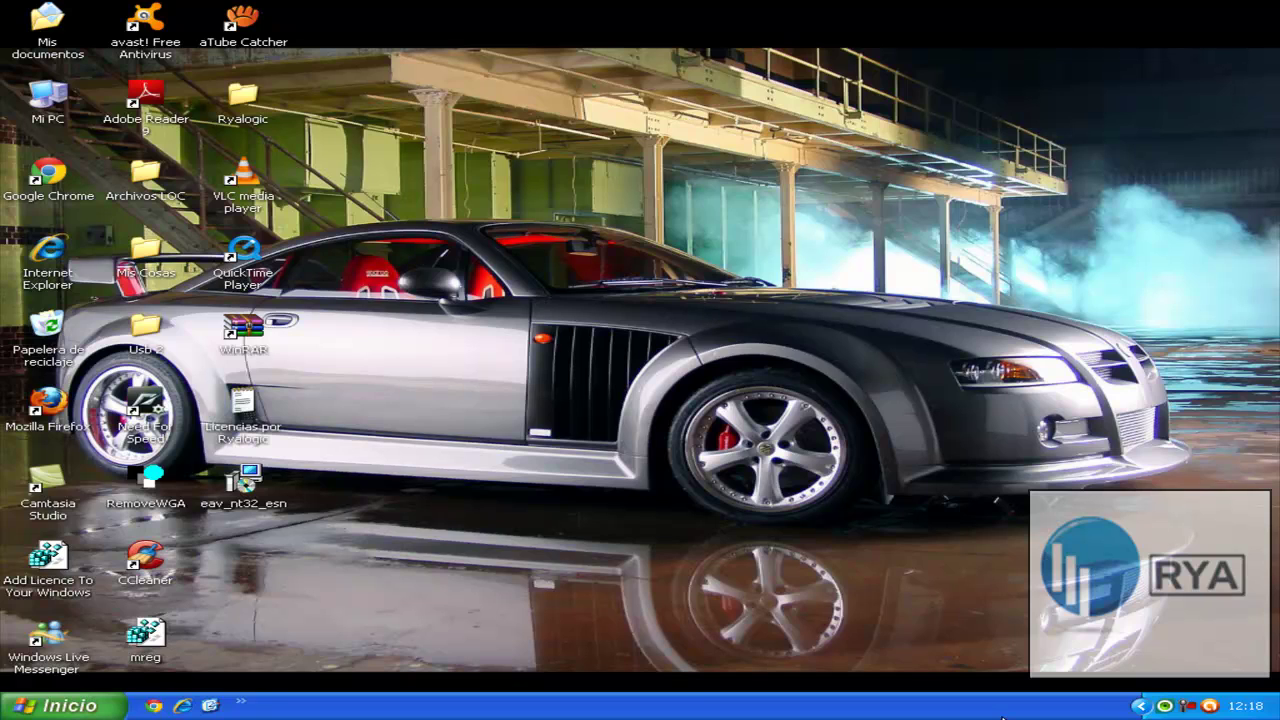
Open ESET NOD32 Antivirus and bring up the username and password settings in its Configuración section
{"action": "left_click", "coordinate": [1140, 706]}
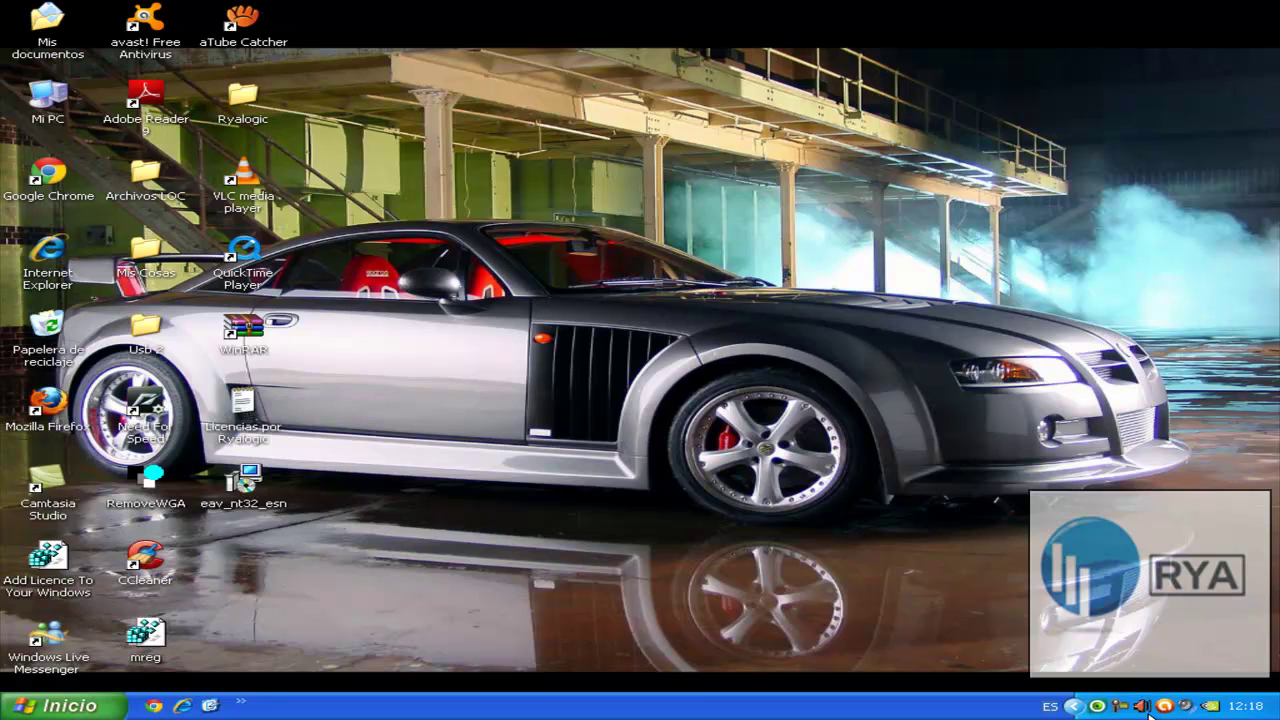
{"action": "double_click", "coordinate": [1097, 707]}
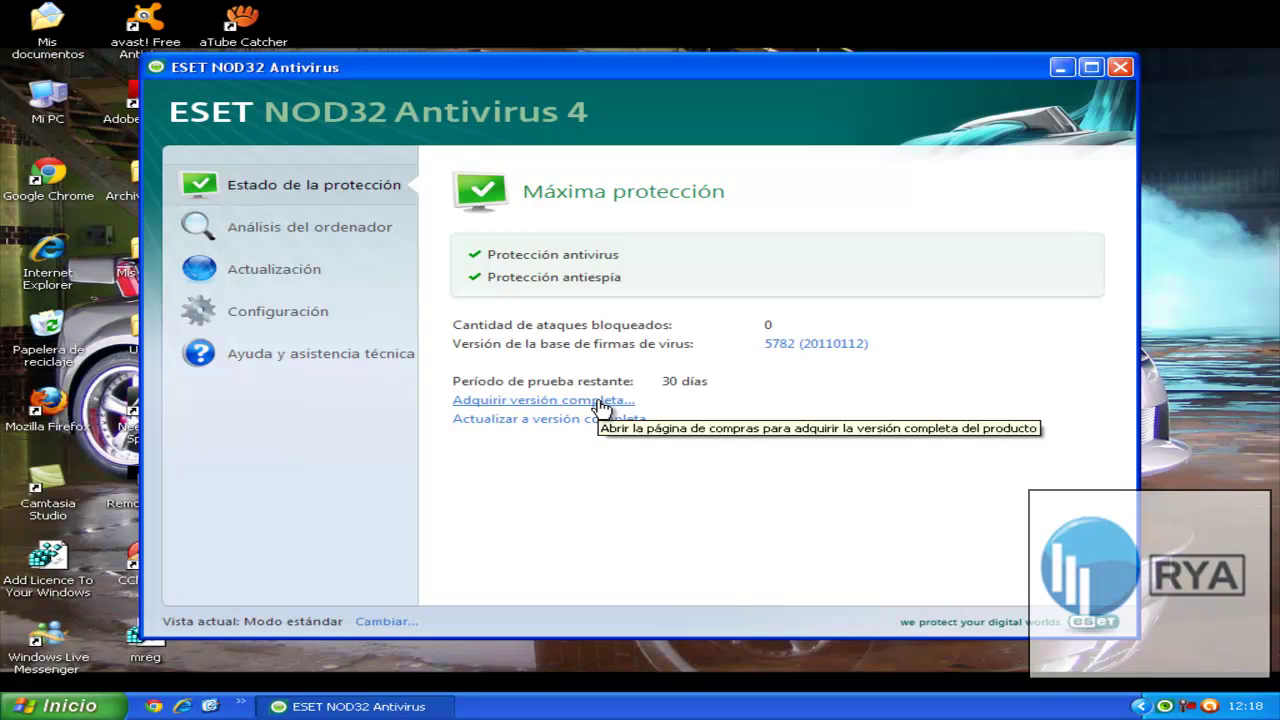
{"action": "left_click", "coordinate": [252, 236]}
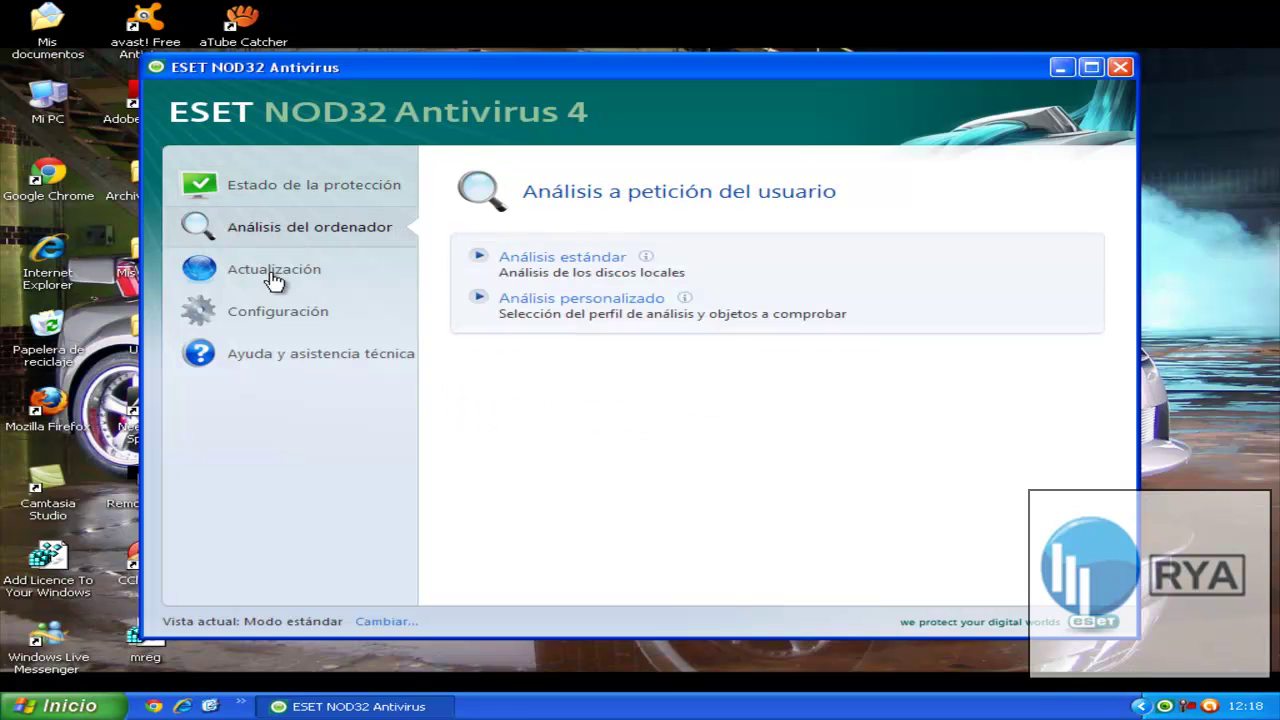
{"action": "left_click", "coordinate": [274, 272]}
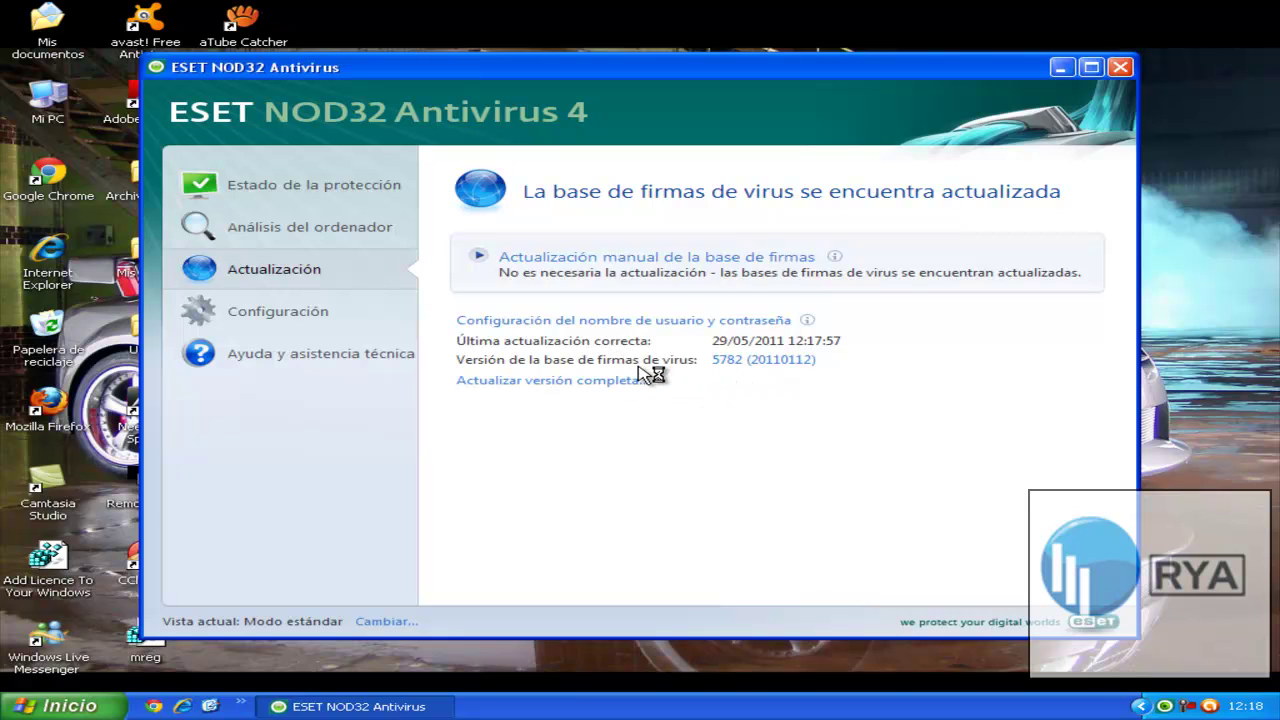
{"action": "left_click", "coordinate": [334, 318]}
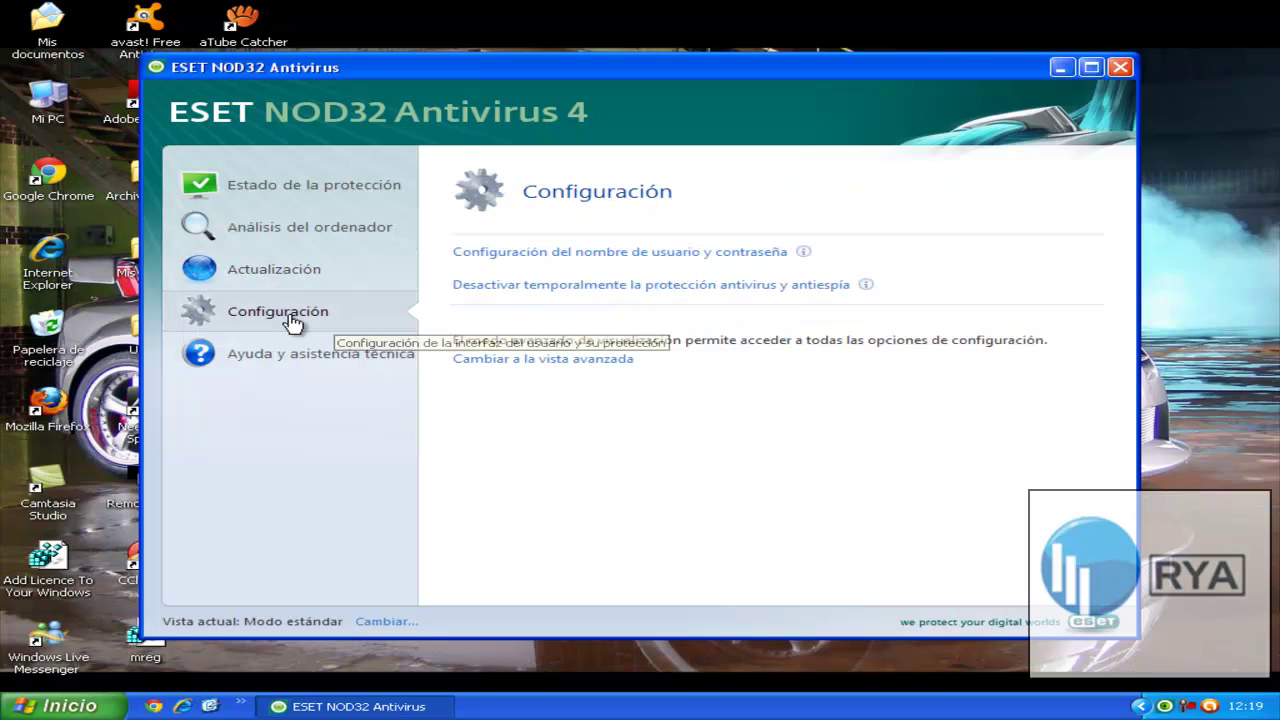
{"action": "left_click", "coordinate": [570, 253]}
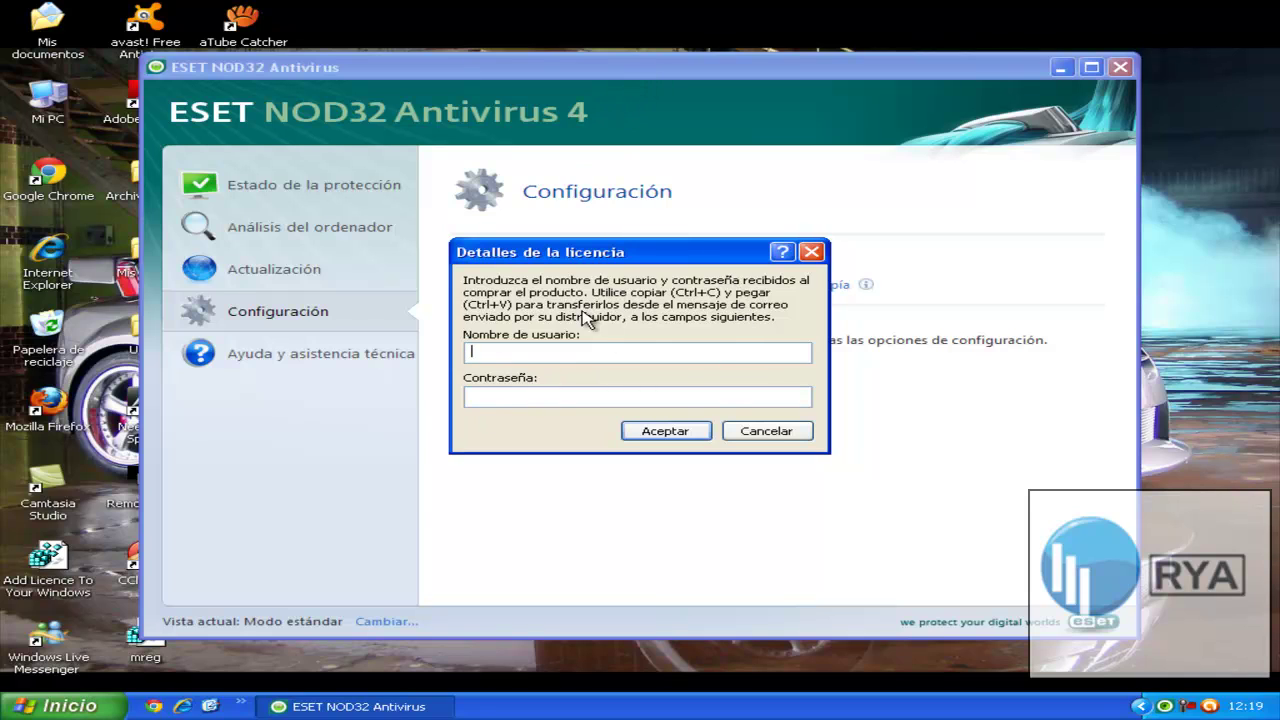
Move the ESET window aside and open the text file "Licencias por Ryalogic" from the desktop
{"action": "left_click", "coordinate": [775, 432]}
{"action": "left_click_drag", "start_coordinate": [523, 71], "coordinate": [757, 75]}
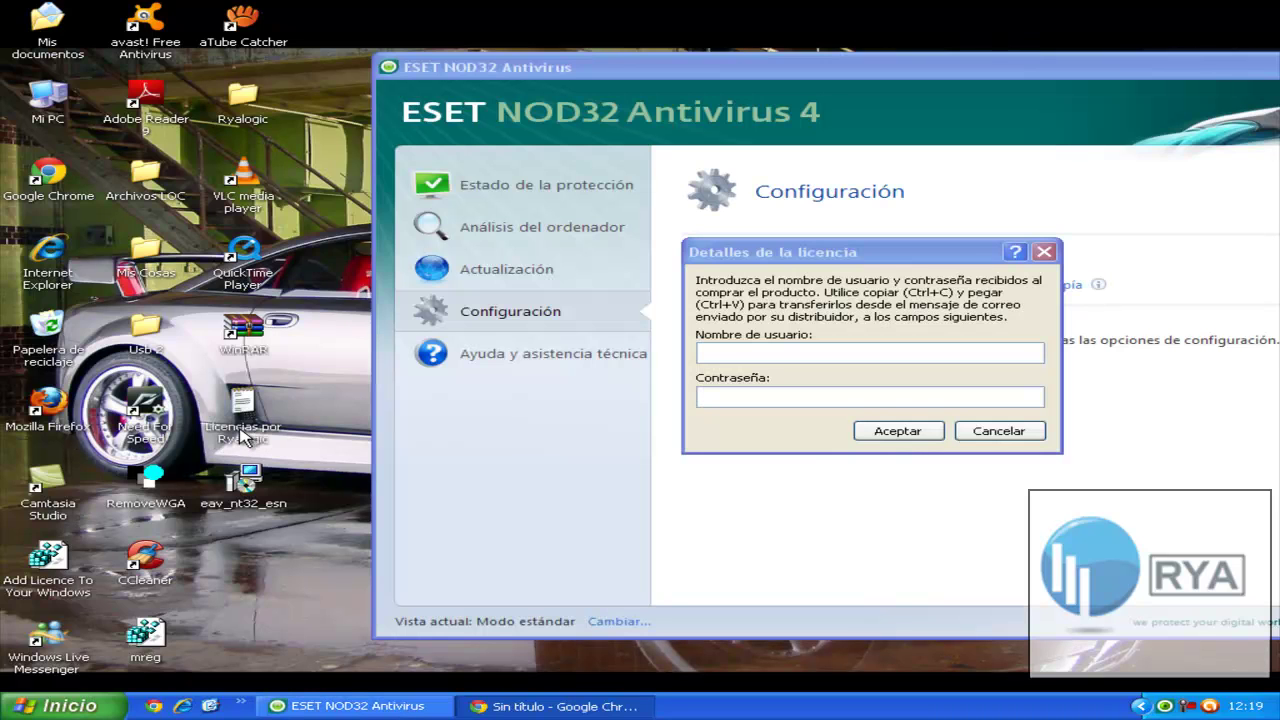
{"action": "left_click", "coordinate": [243, 437]}
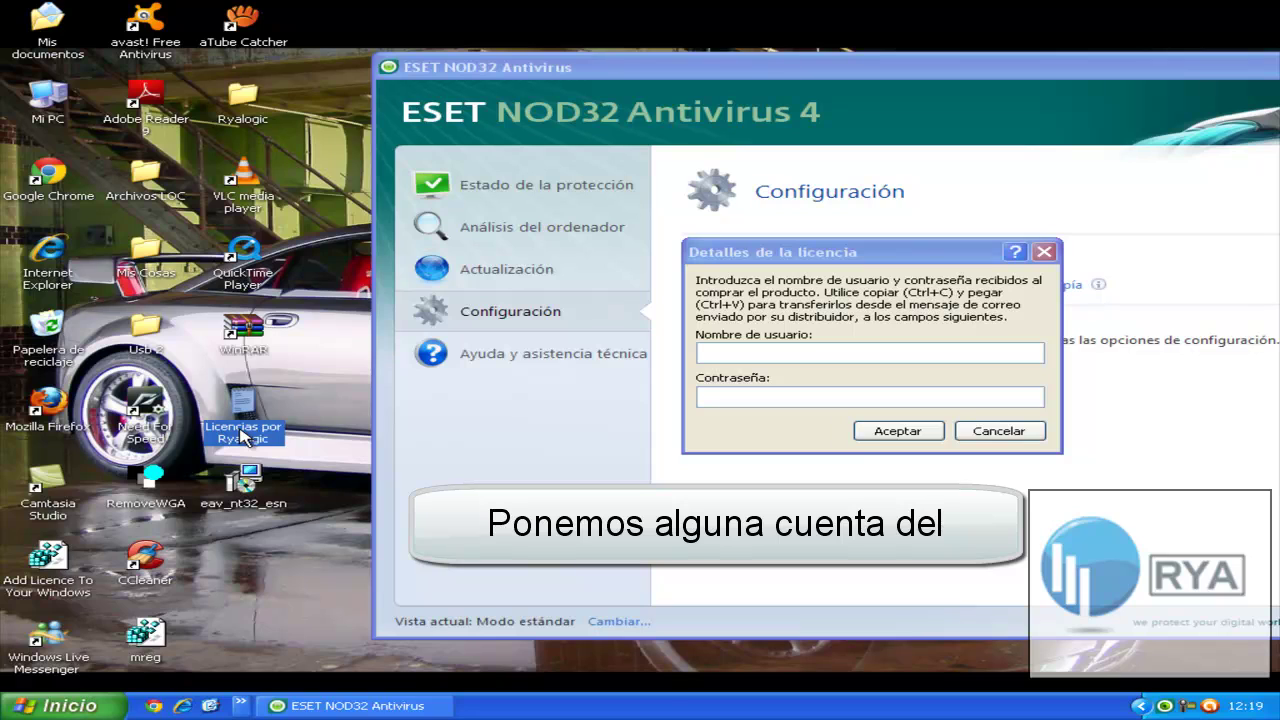
{"action": "double_click", "coordinate": [243, 433]}
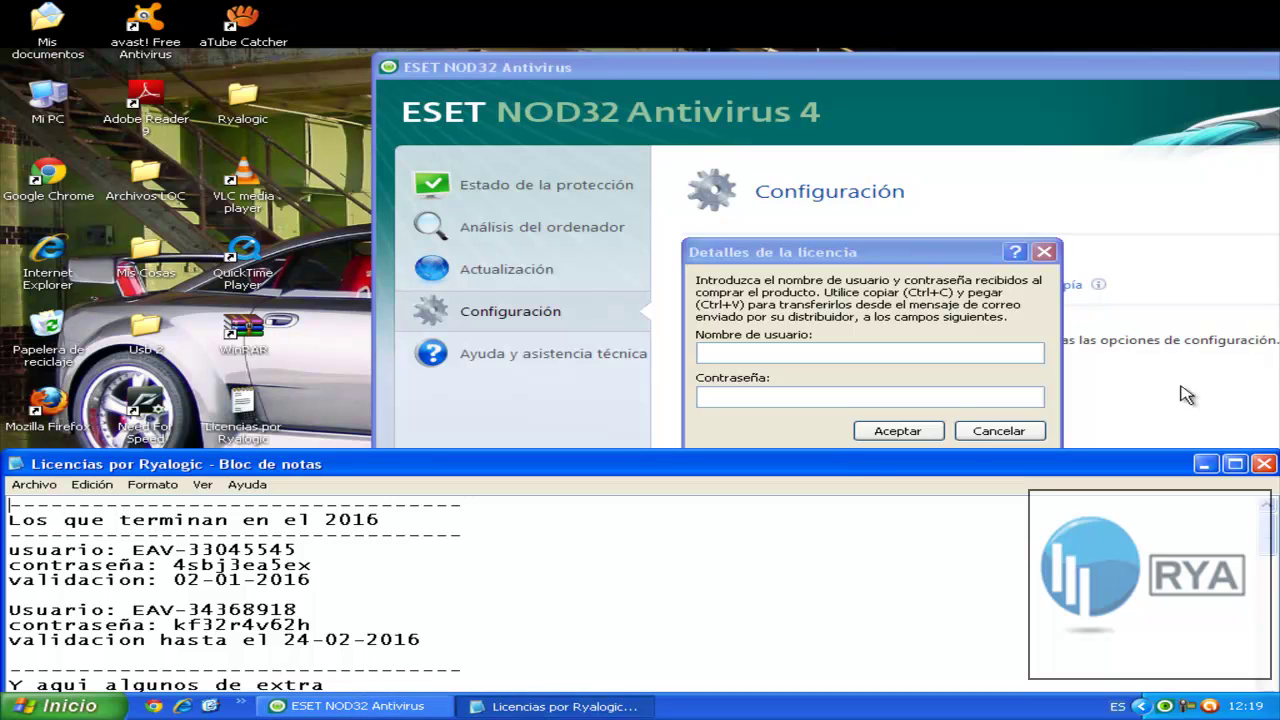
{"action": "left_click_drag", "start_coordinate": [200, 463], "coordinate": [203, 455]}
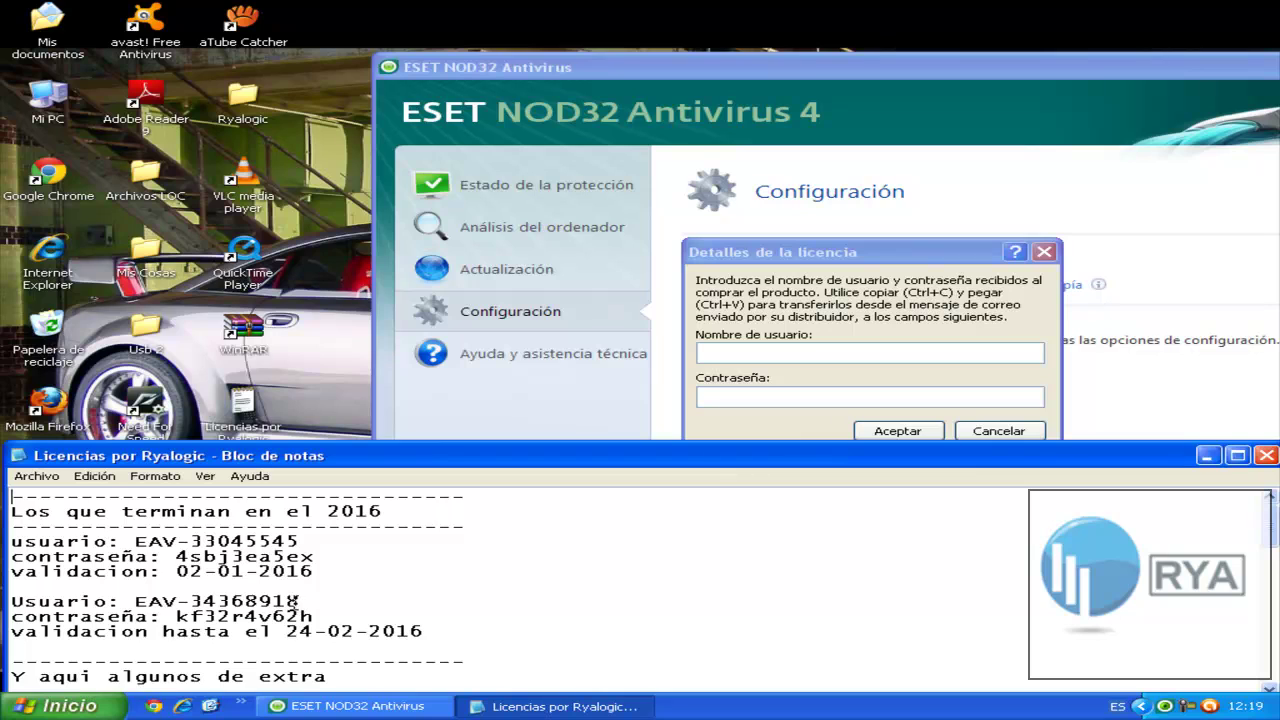
Copy the second listed account's username from the text file into the Nombre de usuario field of the licence details
{"action": "left_click_drag", "start_coordinate": [298, 601], "coordinate": [142, 605]}
{"action": "right_click", "coordinate": [135, 601]}
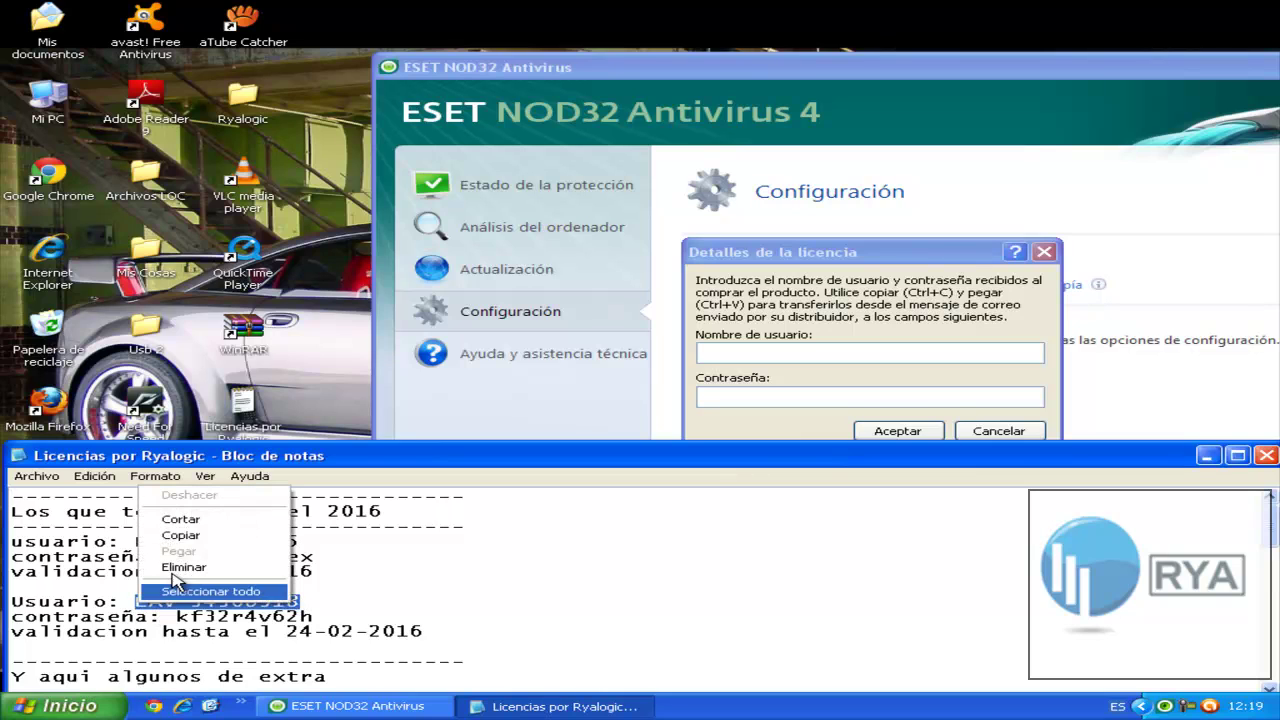
{"action": "left_click", "coordinate": [190, 535]}
{"action": "left_click", "coordinate": [816, 357]}
{"action": "right_click", "coordinate": [816, 357]}
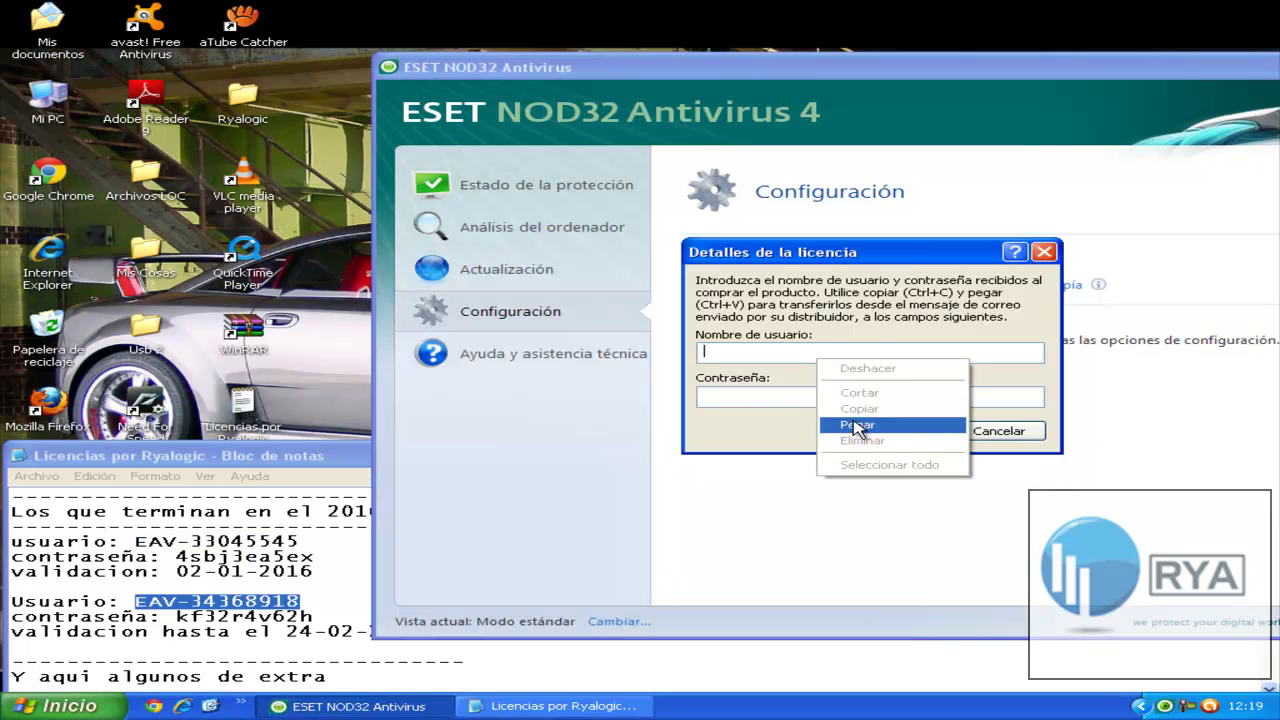
{"action": "left_click", "coordinate": [856, 422]}
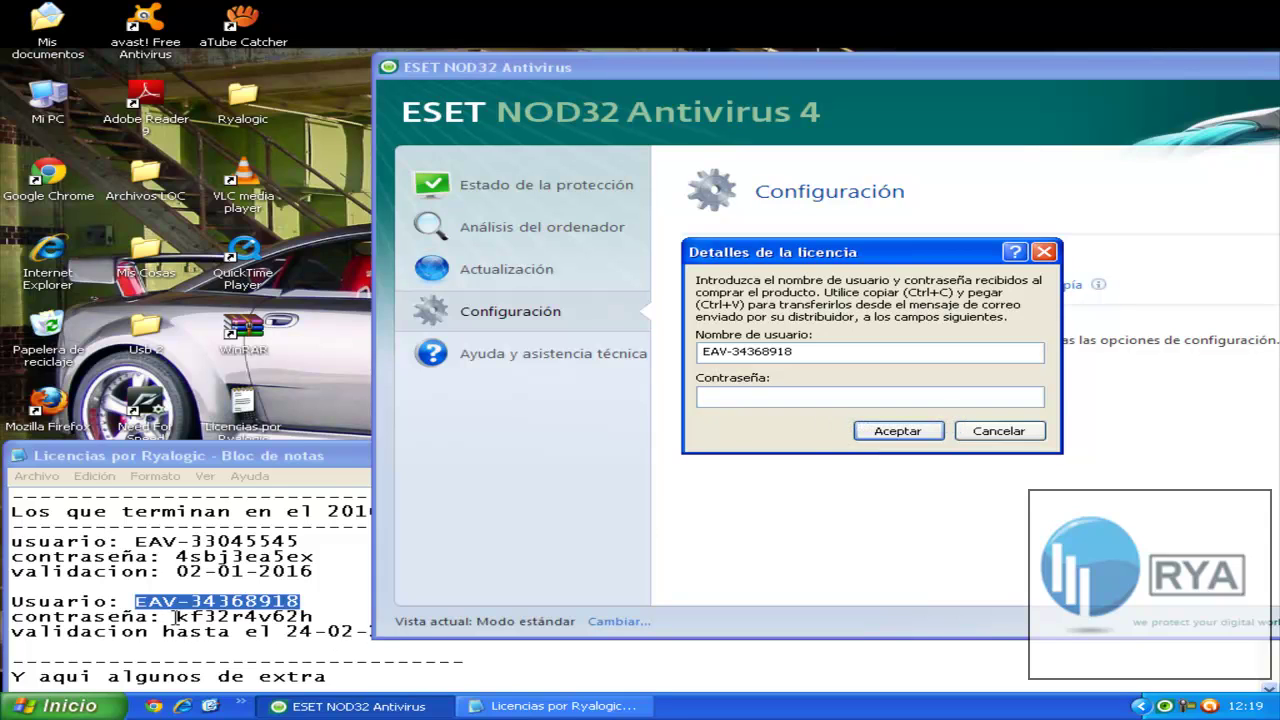
Copy the same account's password from the text file into the Contraseña field and accept the licence details
{"action": "left_click_drag", "start_coordinate": [175, 617], "coordinate": [313, 617]}
{"action": "right_click", "coordinate": [313, 617]}
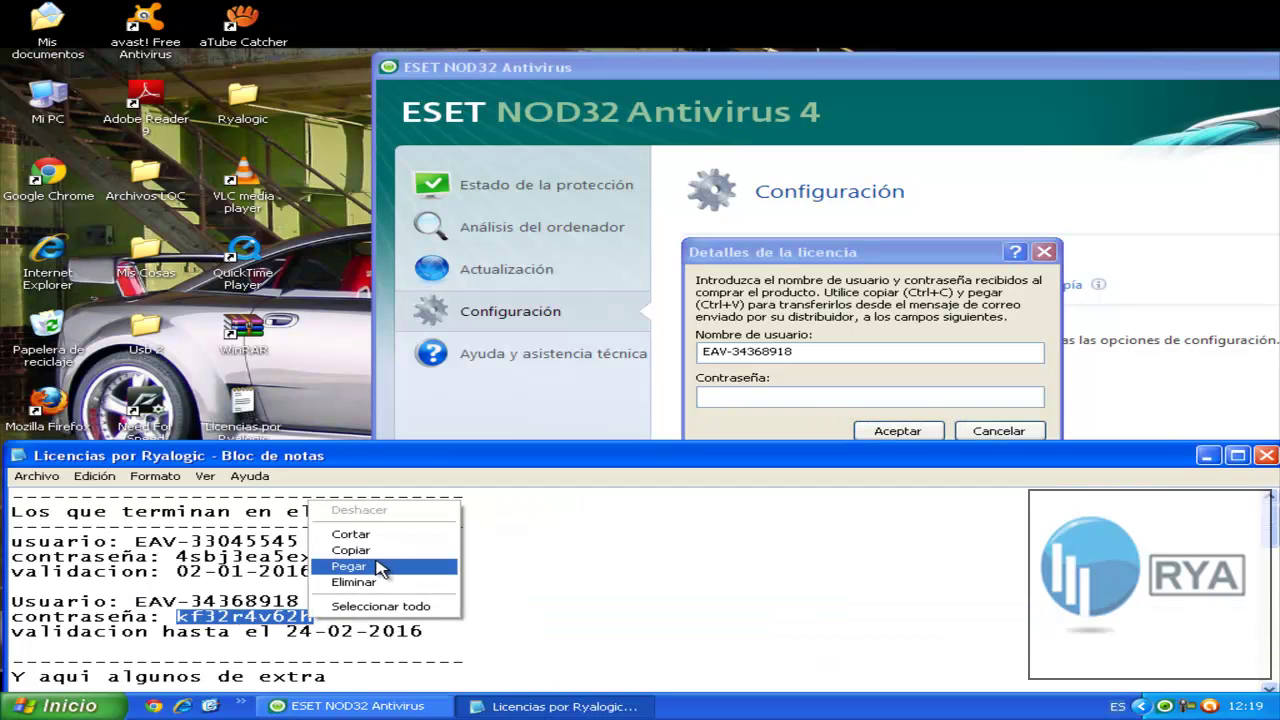
{"action": "left_click", "coordinate": [352, 550]}
{"action": "left_click", "coordinate": [870, 398]}
{"action": "right_click", "coordinate": [870, 400]}
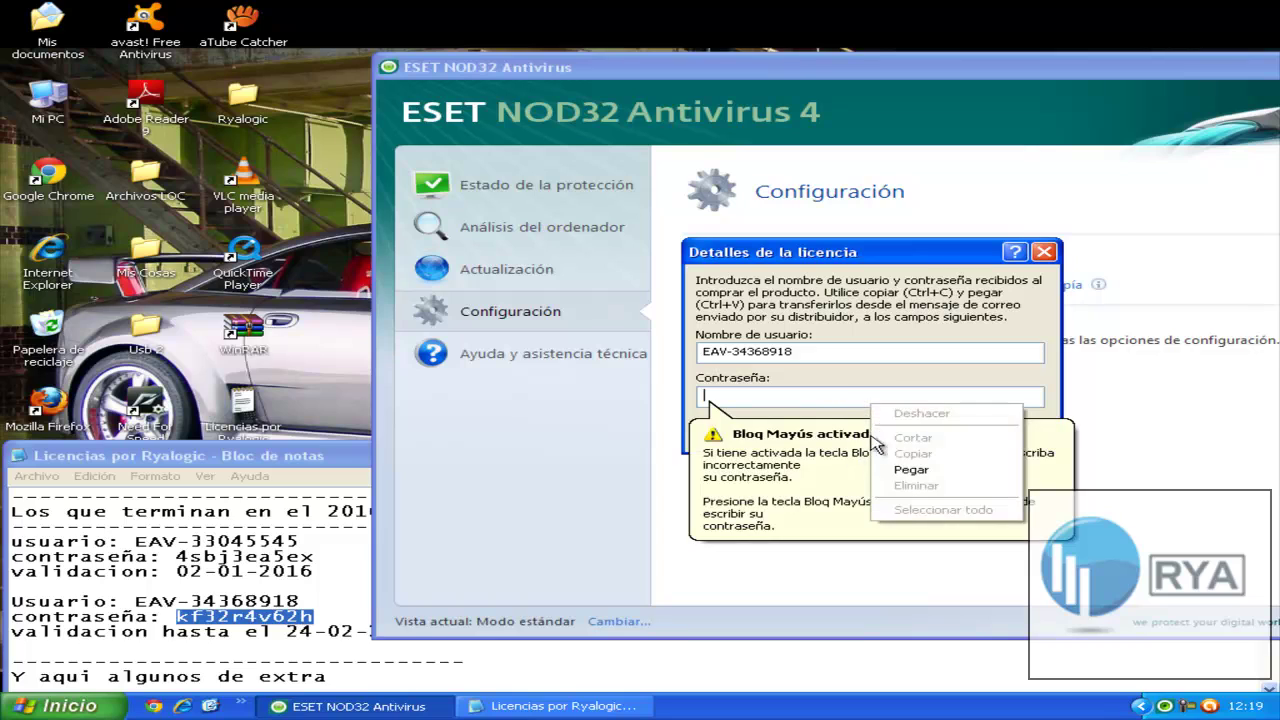
{"action": "left_click", "coordinate": [910, 469]}
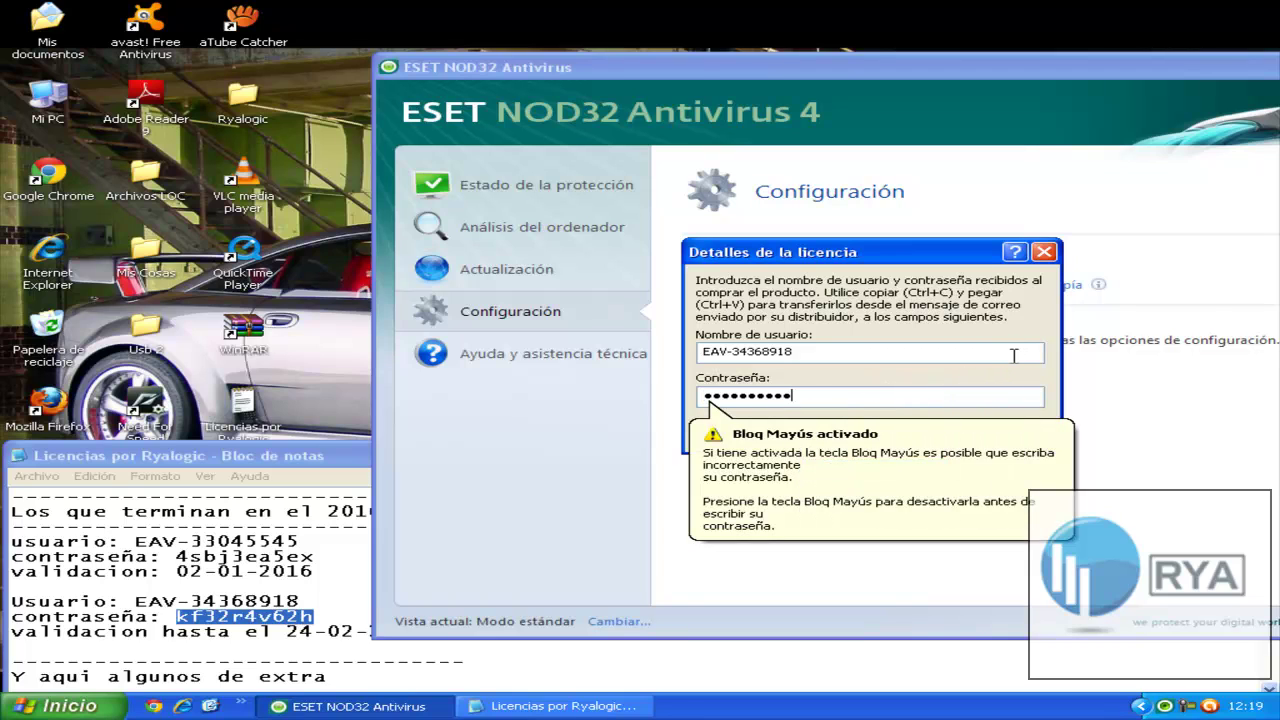
{"action": "left_click", "coordinate": [895, 432]}
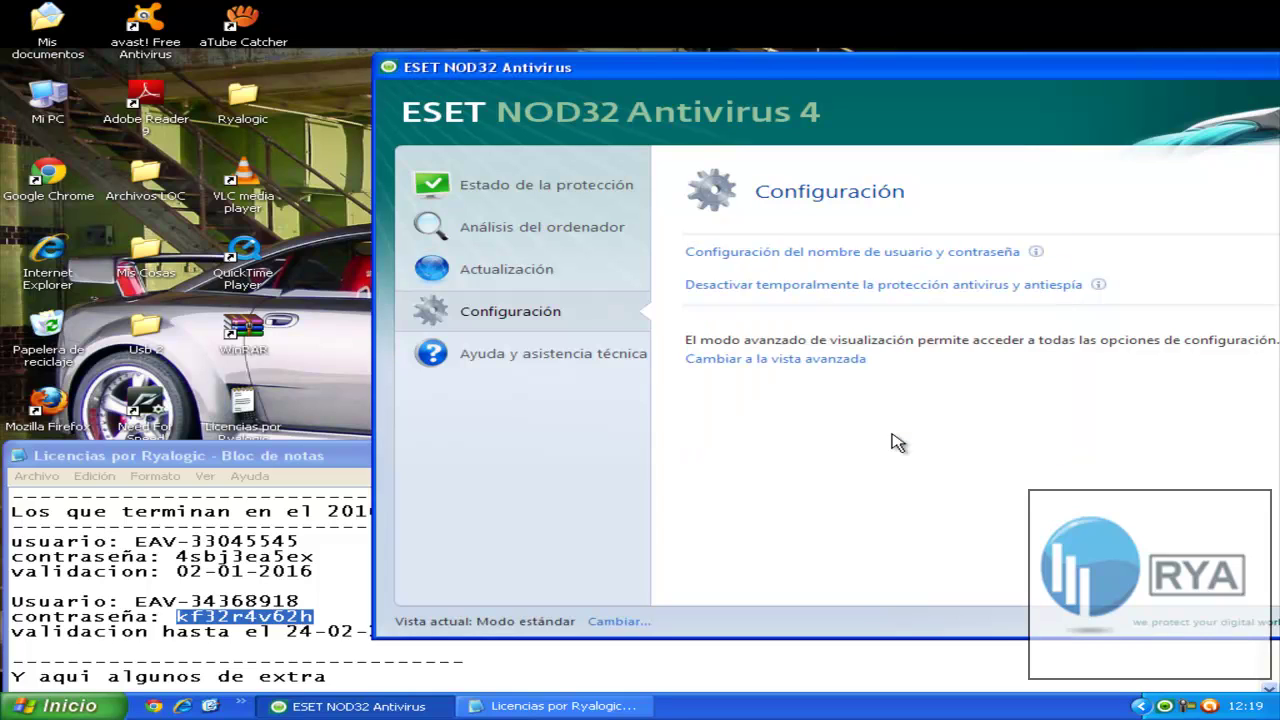
Check the saved licence username and password from the Actualización section and accept the licence details
{"action": "left_click", "coordinate": [545, 278]}
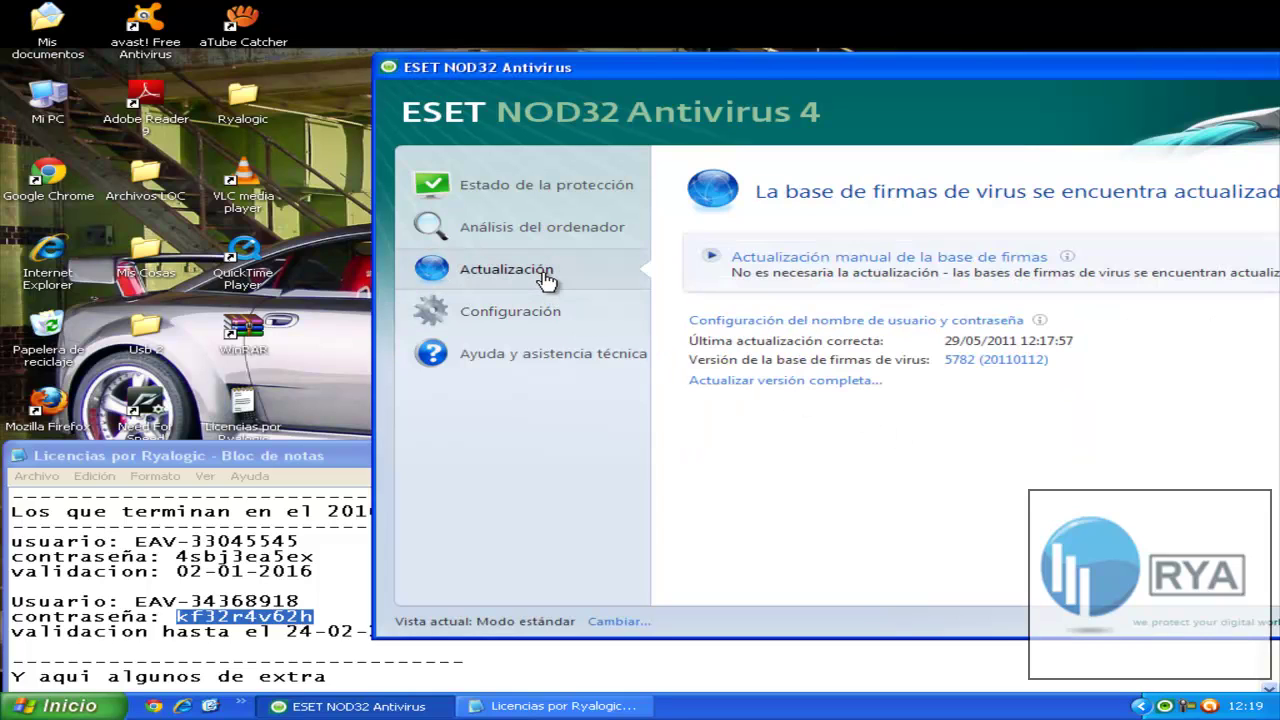
{"action": "left_click", "coordinate": [535, 312]}
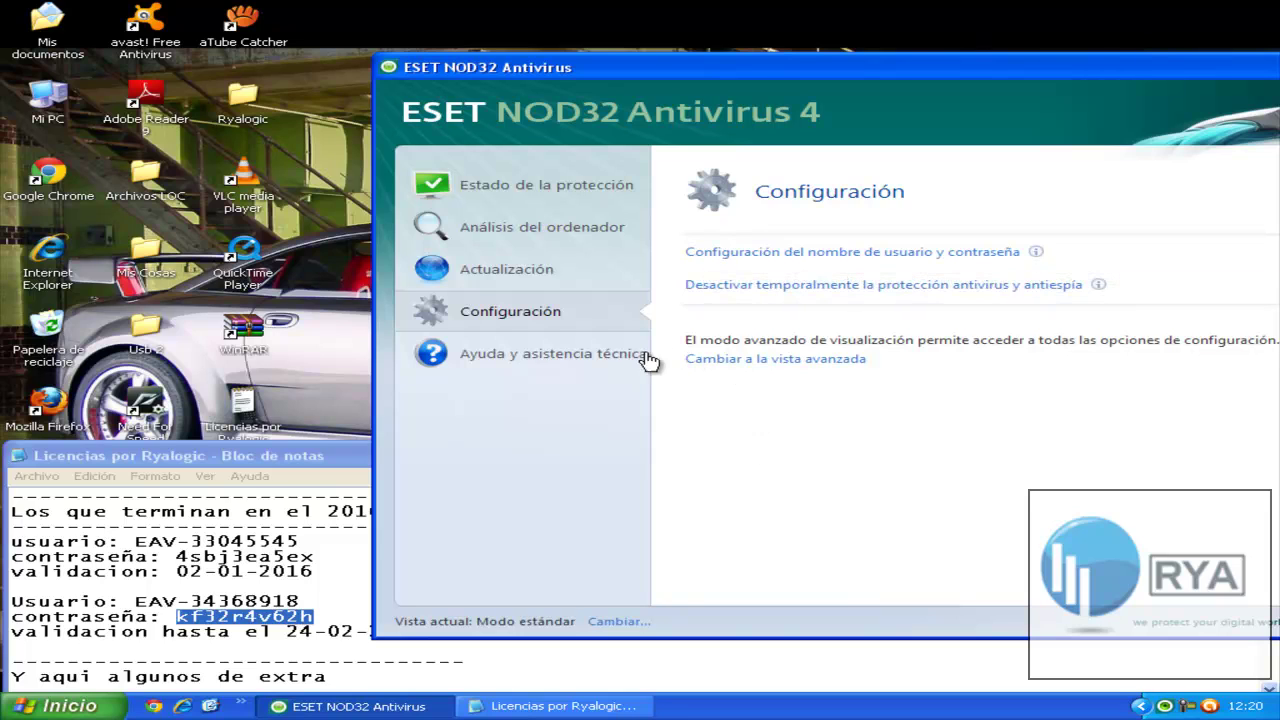
{"action": "left_click", "coordinate": [594, 276]}
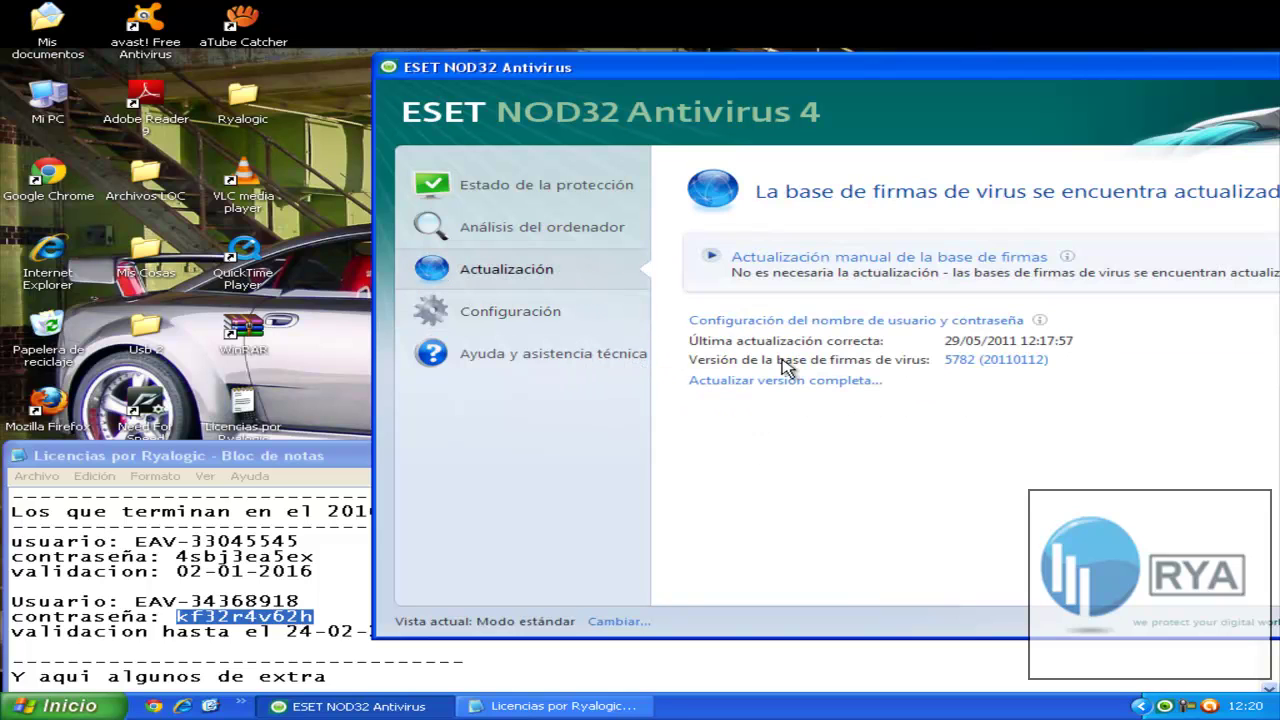
{"action": "left_click", "coordinate": [808, 321]}
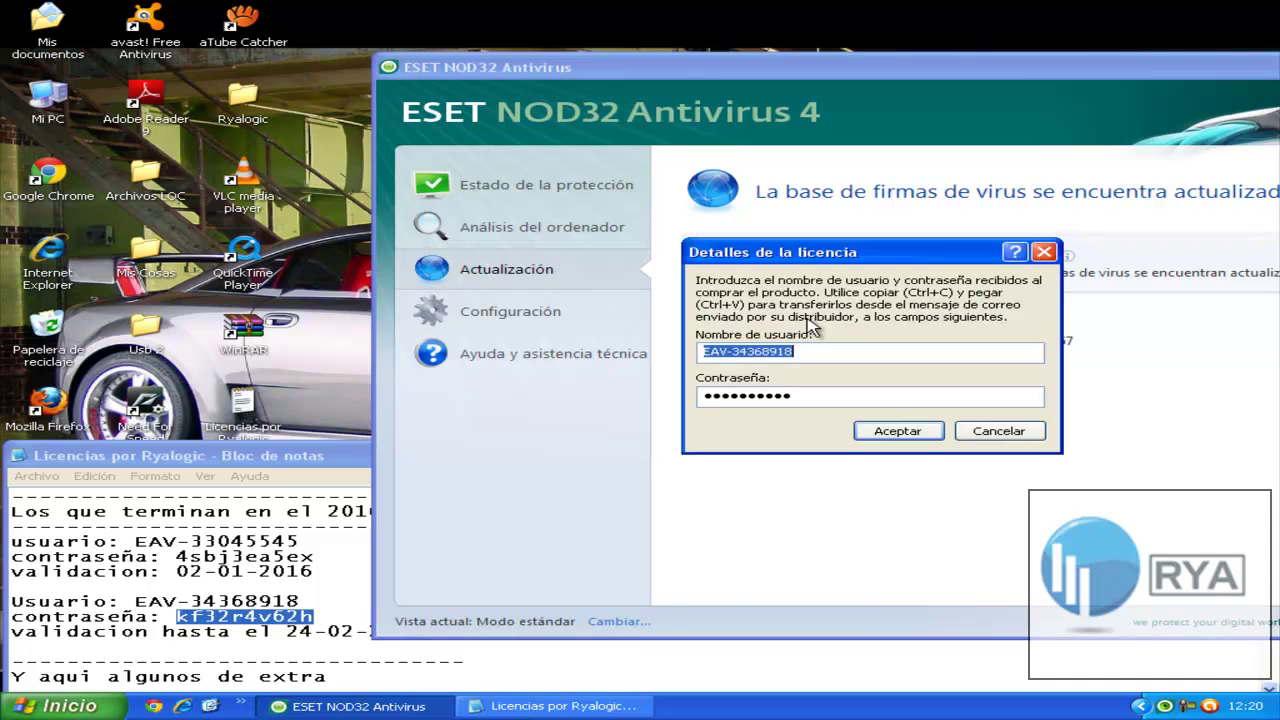
{"action": "left_click", "coordinate": [899, 432]}
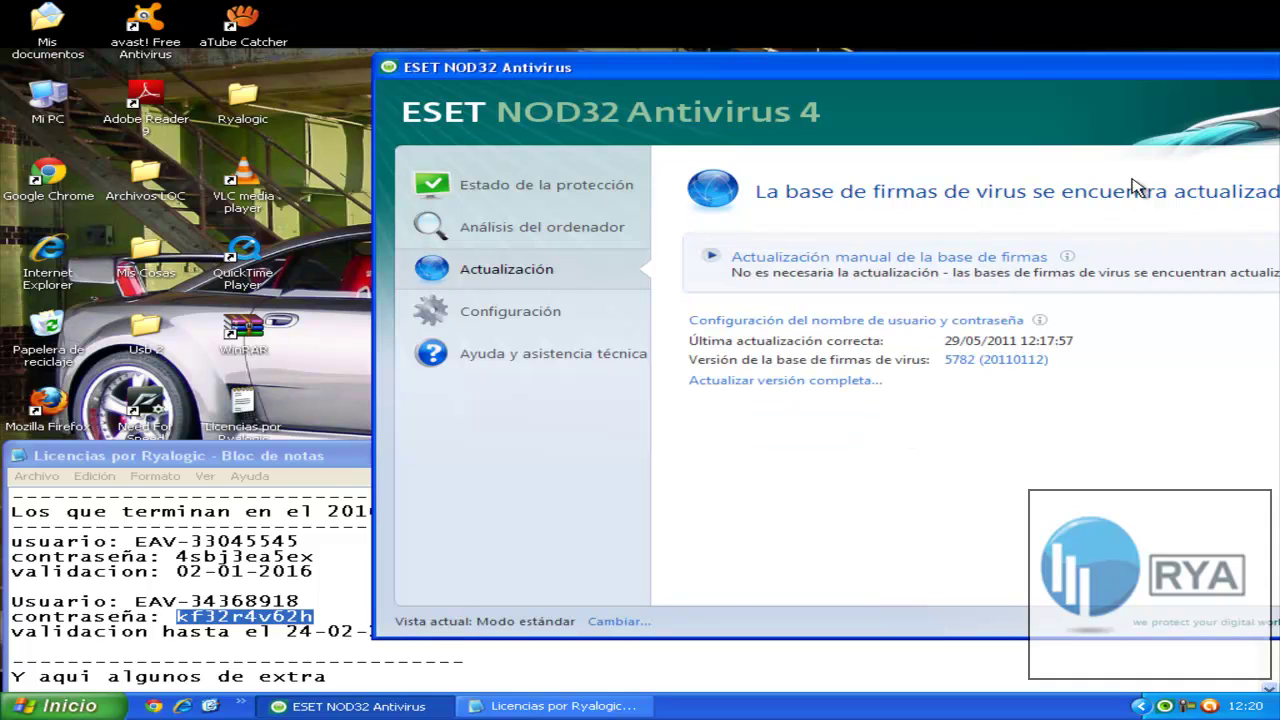
Bring the whole ESET window into view and review its protection status, computer scan, update, configuration and help sections
{"action": "left_click_drag", "start_coordinate": [1017, 89], "coordinate": [786, 13]}
{"action": "left_click", "coordinate": [290, 108]}
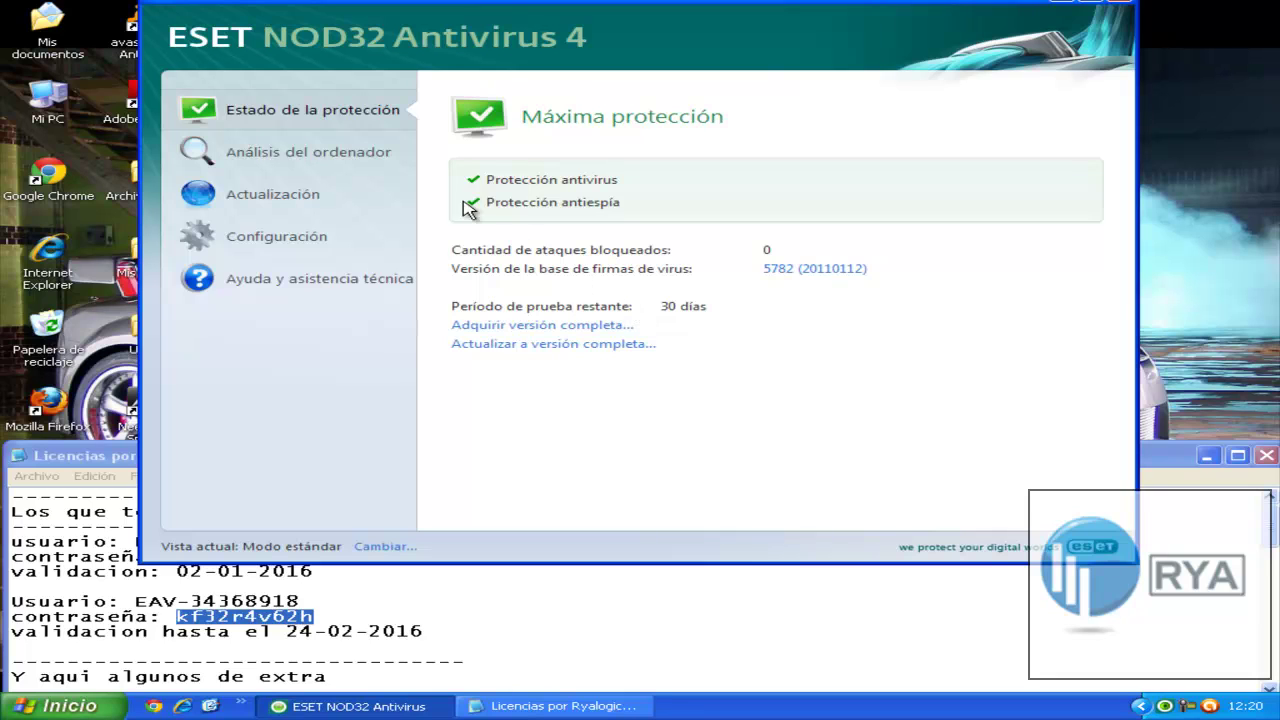
{"action": "left_click", "coordinate": [328, 157]}
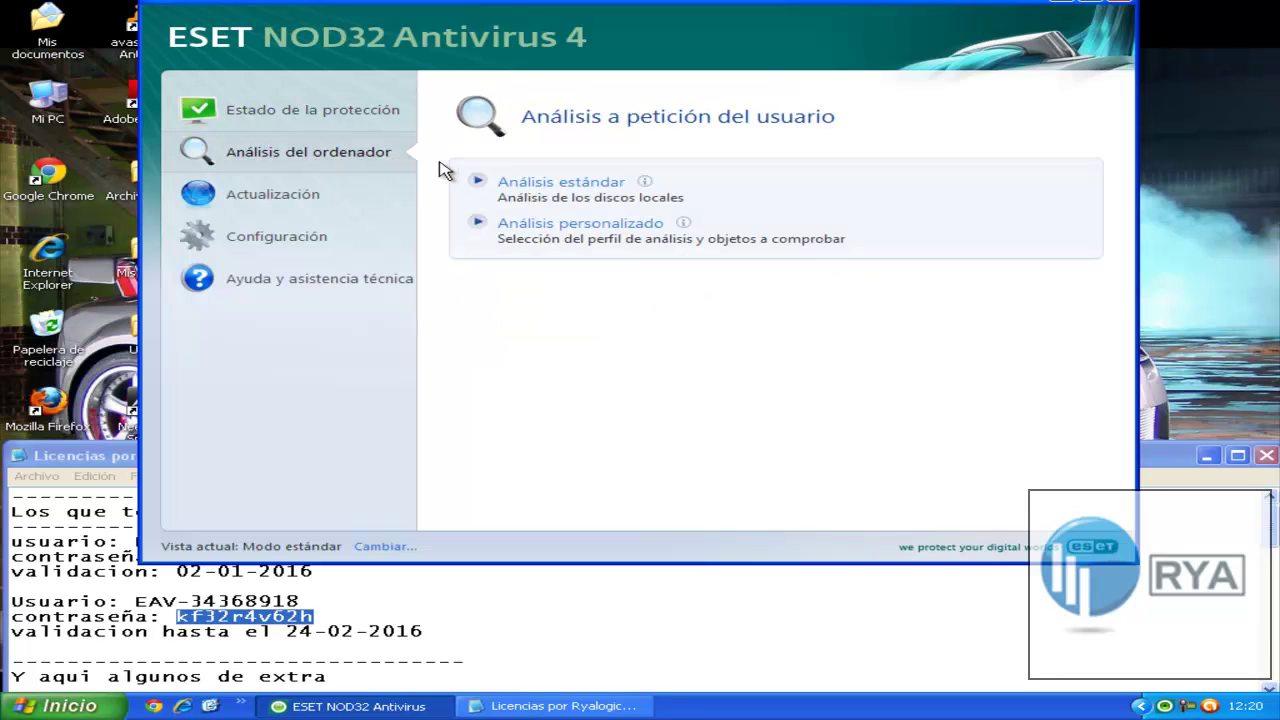
{"action": "left_click", "coordinate": [335, 200]}
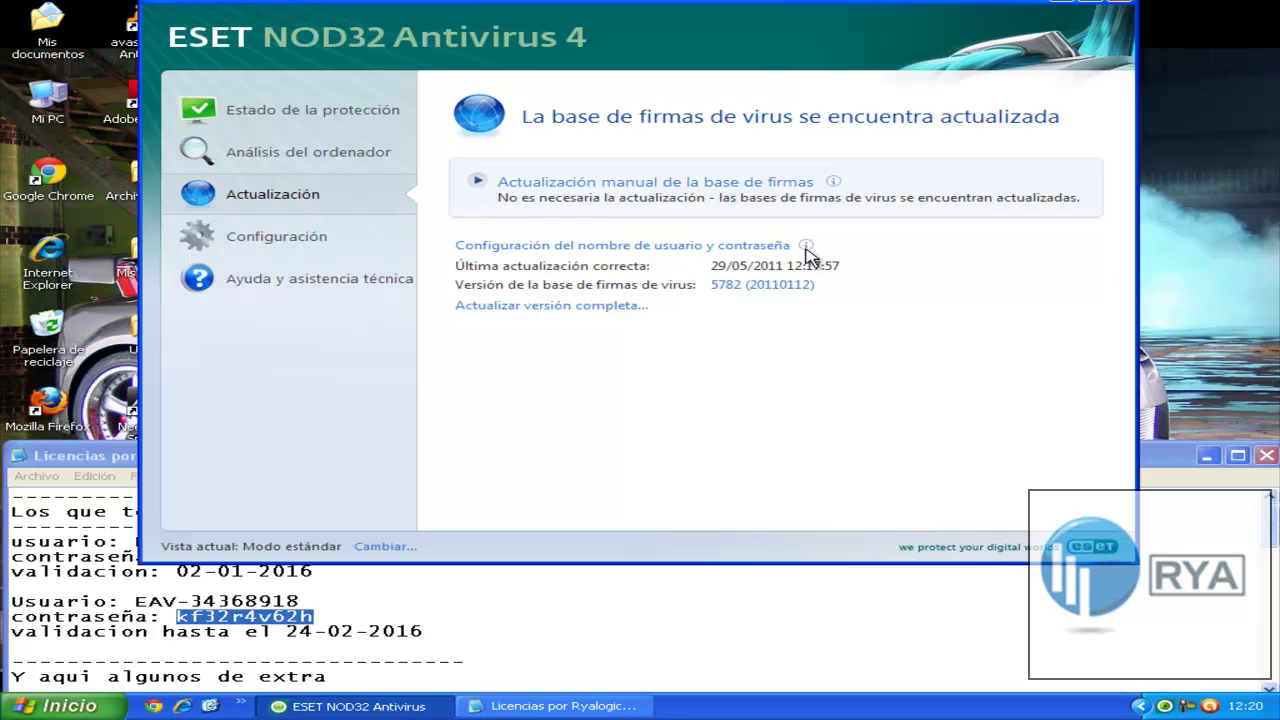
{"action": "mouse_move", "coordinate": [807, 250]}
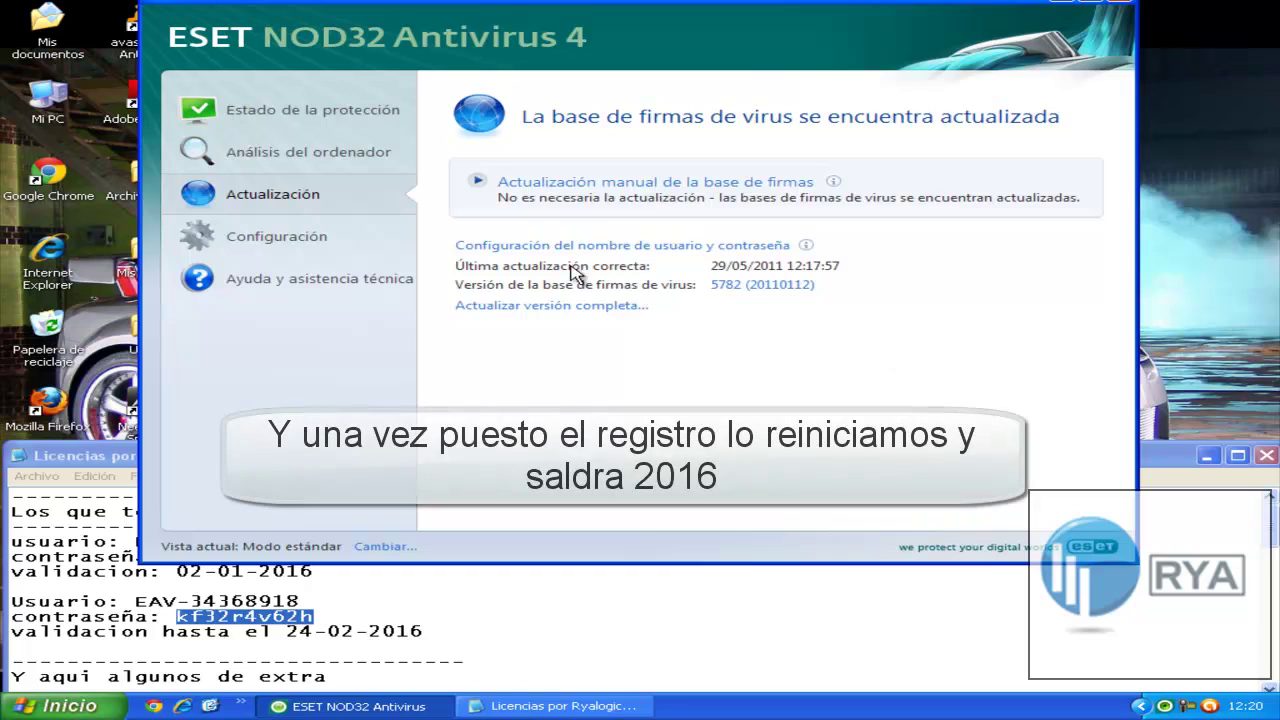
{"action": "left_click", "coordinate": [276, 237]}
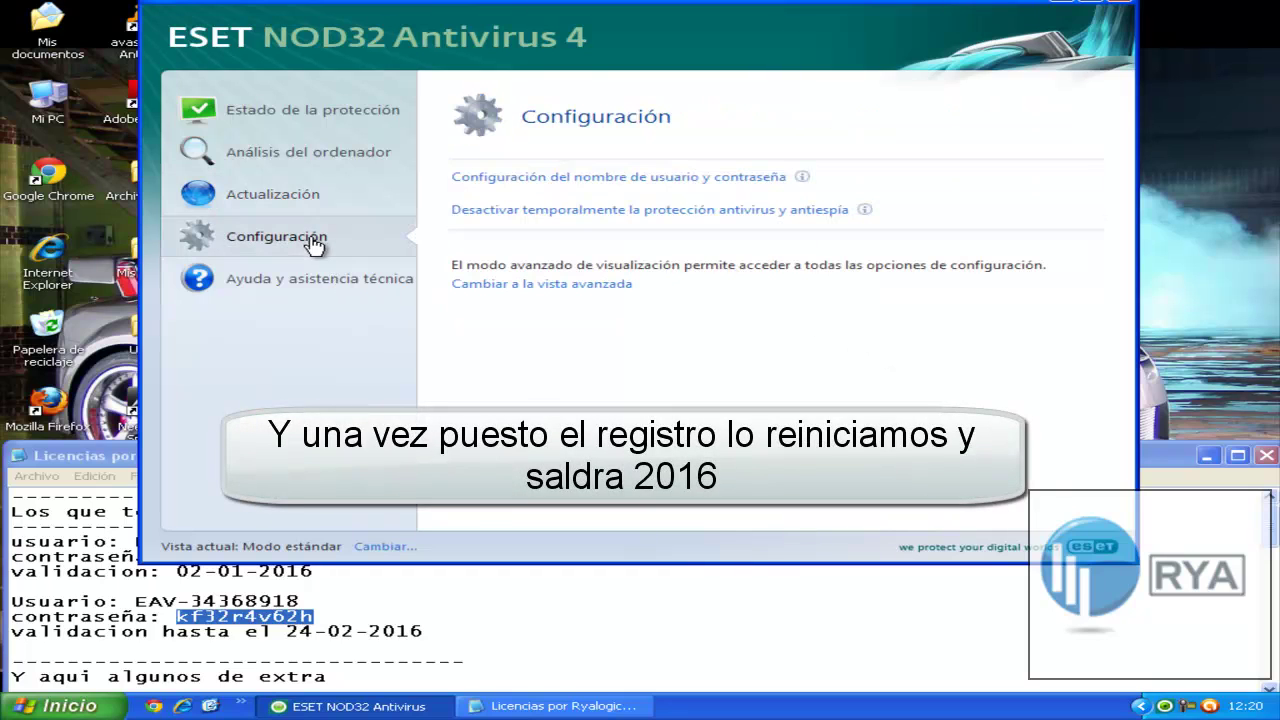
{"action": "left_click", "coordinate": [378, 283]}
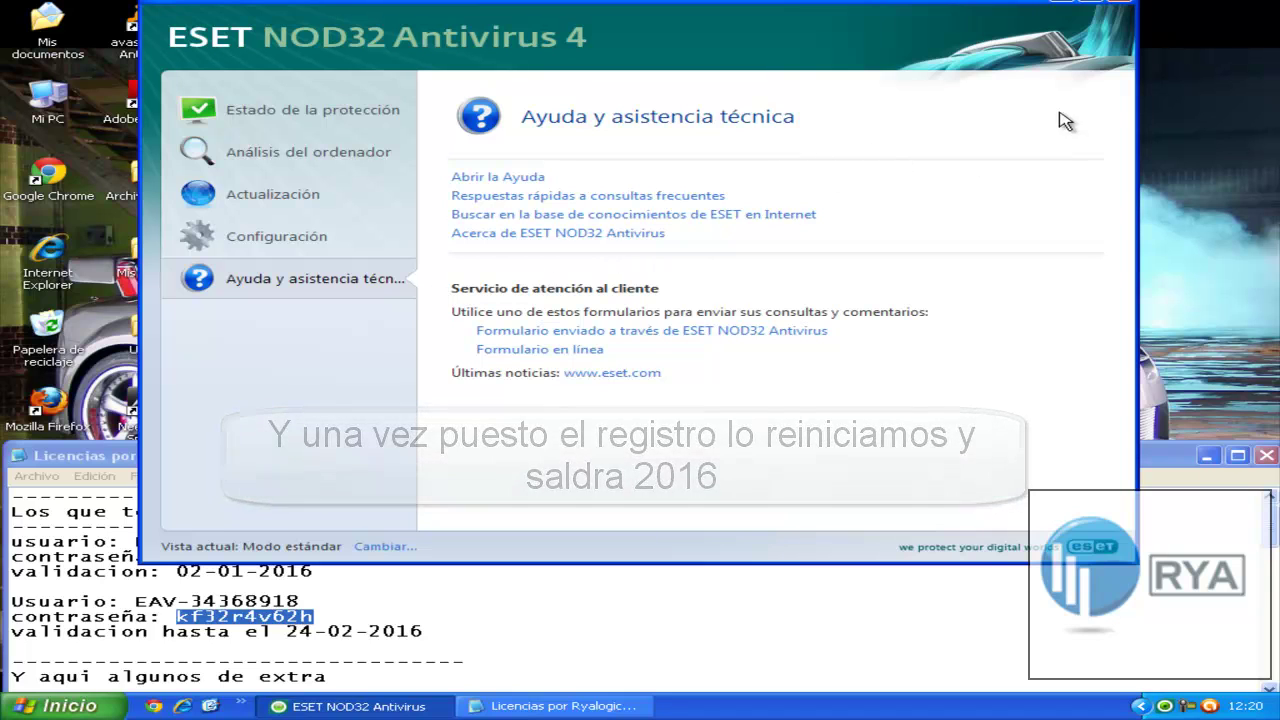
Close the ESET NOD32 Antivirus window and the "Licencias por Ryalogic" text file
{"action": "left_click_drag", "start_coordinate": [900, 5], "coordinate": [906, 44]}
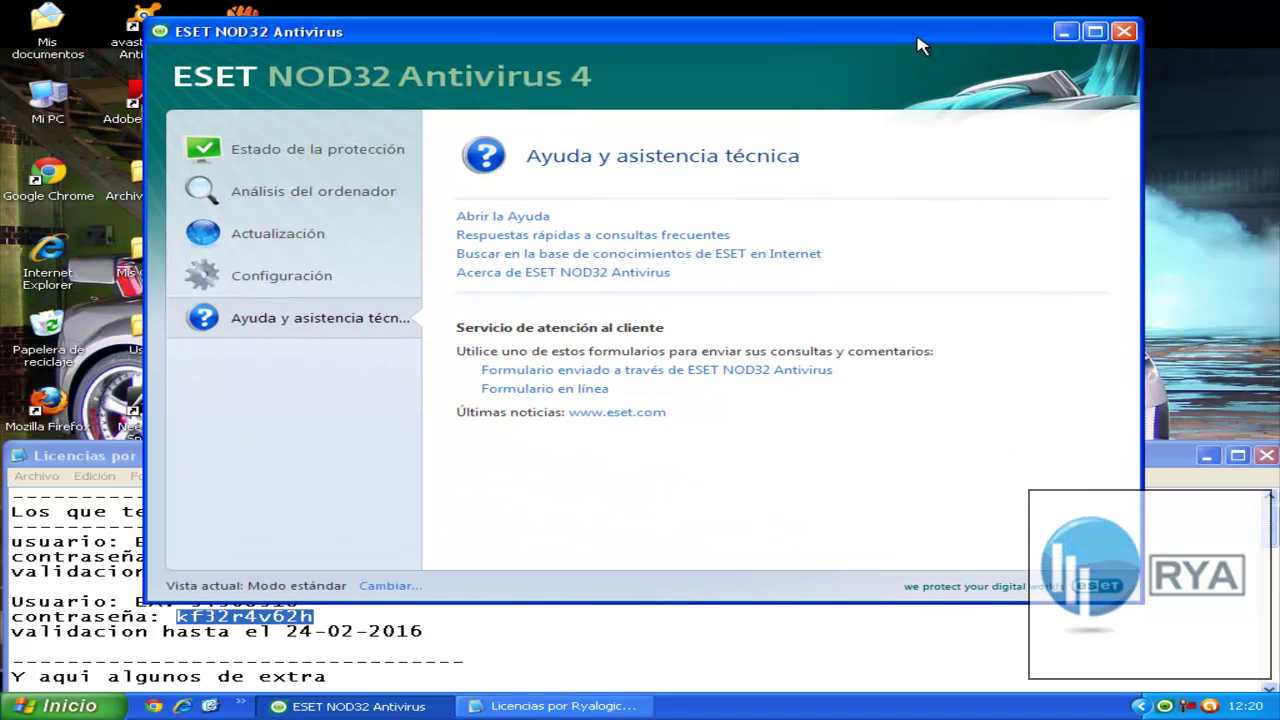
{"action": "left_click", "coordinate": [1124, 32]}
{"action": "left_click_drag", "start_coordinate": [1015, 465], "coordinate": [578, 566]}
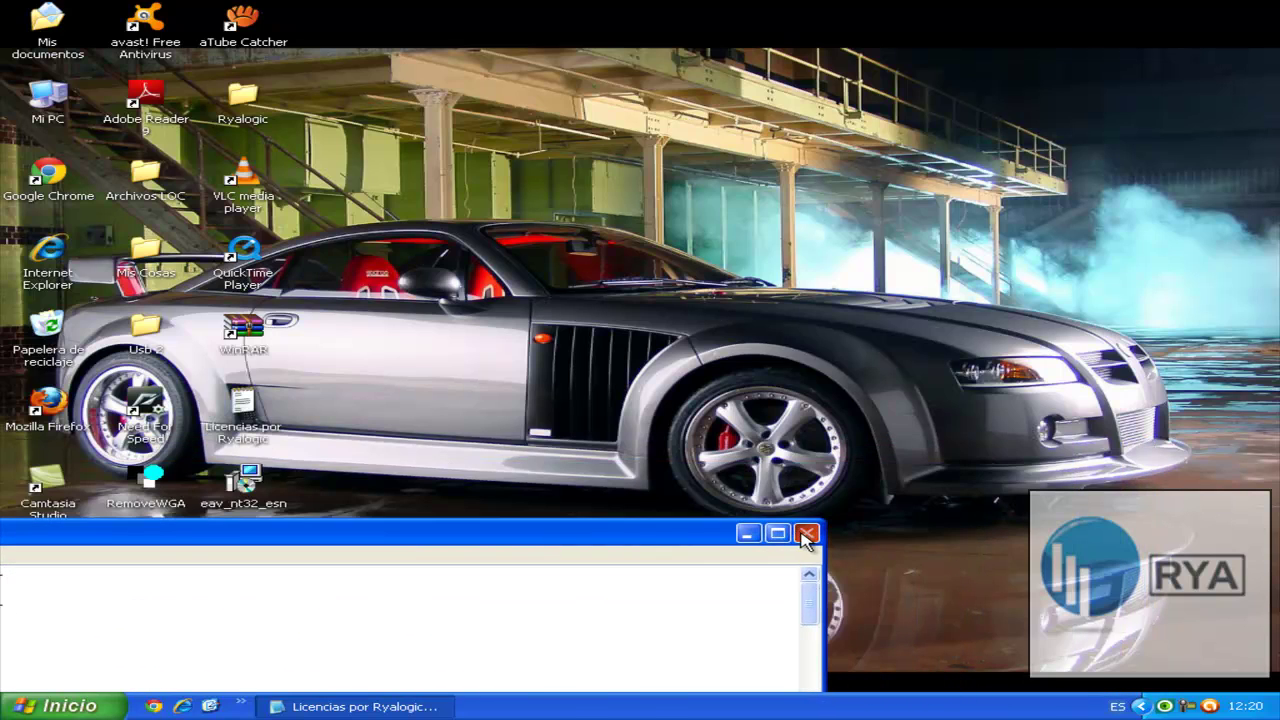
{"action": "left_click", "coordinate": [832, 560]}
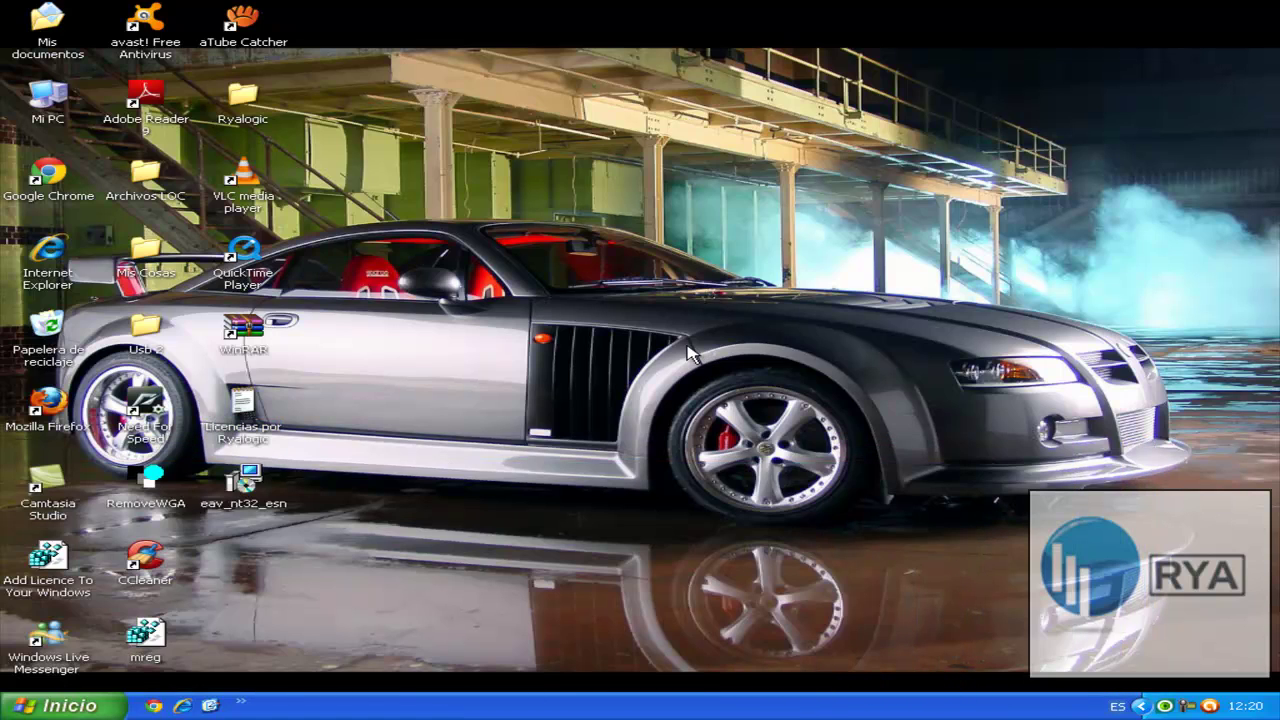